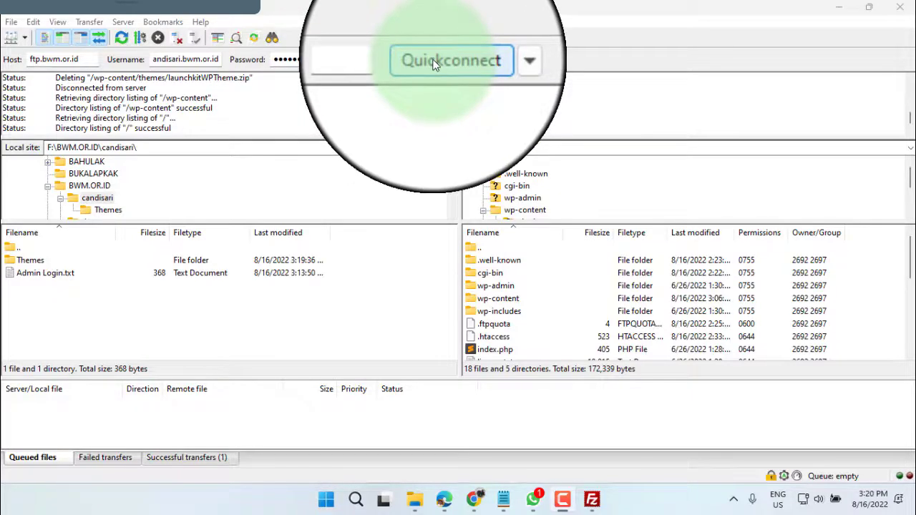
Refresh the local and remote file lists, keeping the existing server connection, and check the directory listing status in the message log.
left_click(434, 62)
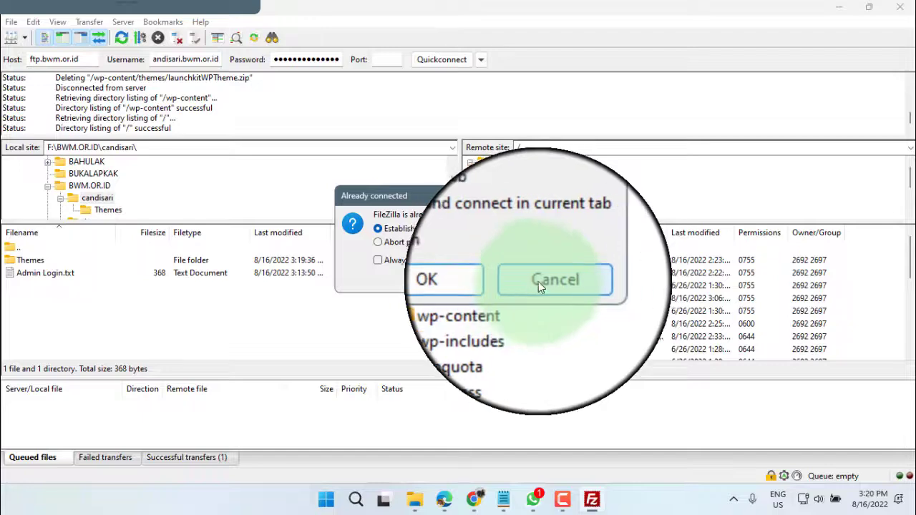
left_click(538, 282)
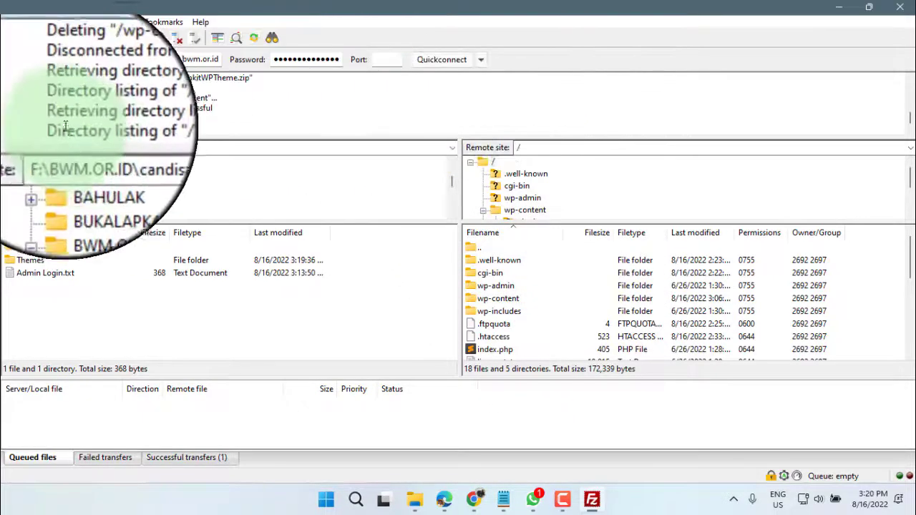
left_click_drag(51, 126, 186, 127)
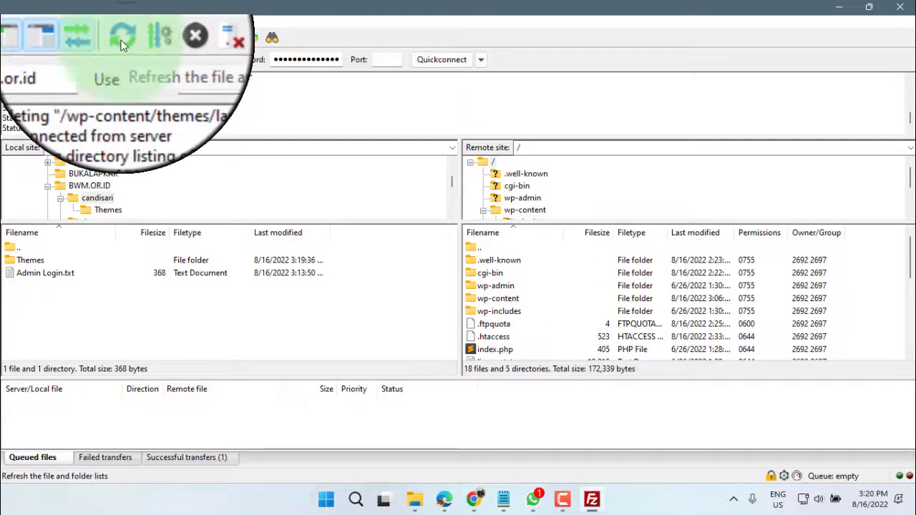
left_click(121, 45)
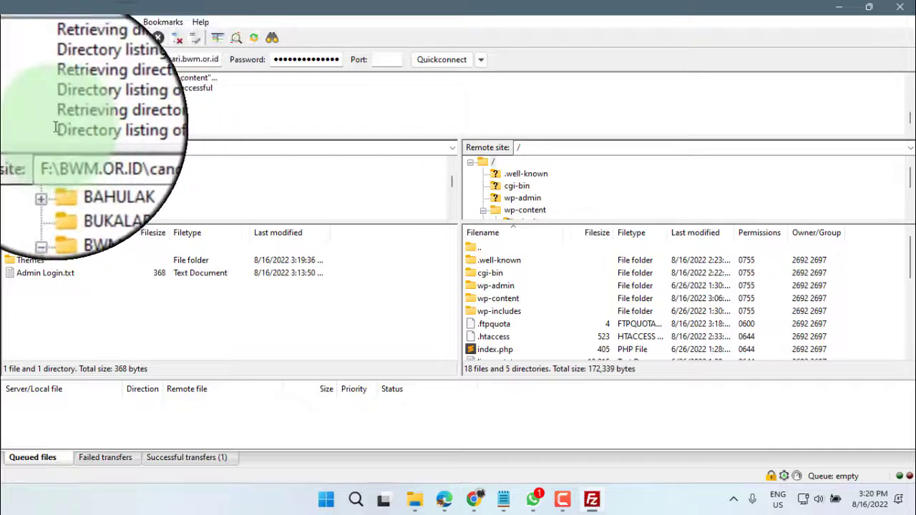
left_click_drag(27, 126, 179, 123)
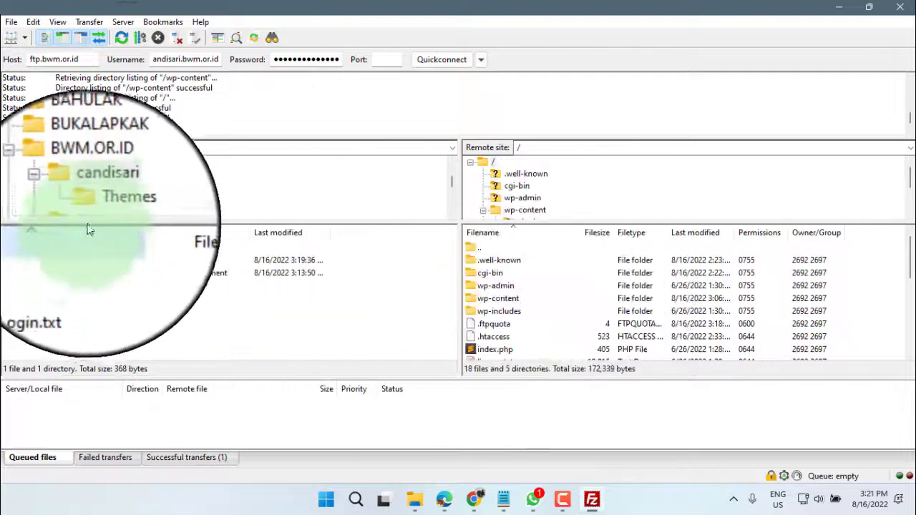
Open the local candisari\Themes folder, widen the Filename column to fit the full name, and select the themeforest launchkit zip.
left_click(95, 198)
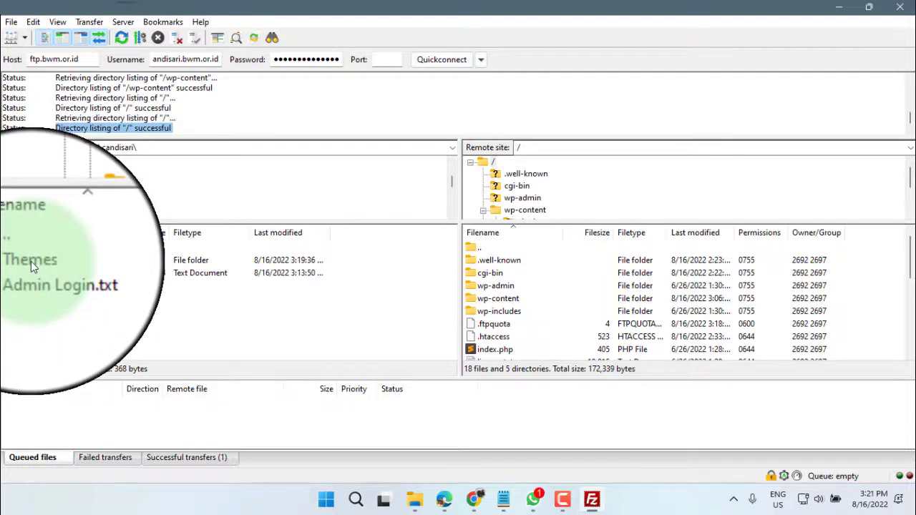
double_click(31, 261)
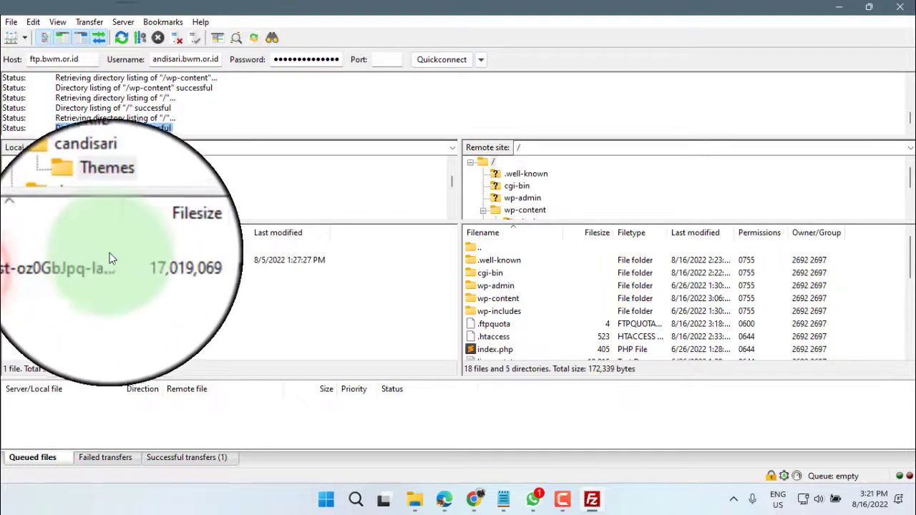
left_click(114, 234)
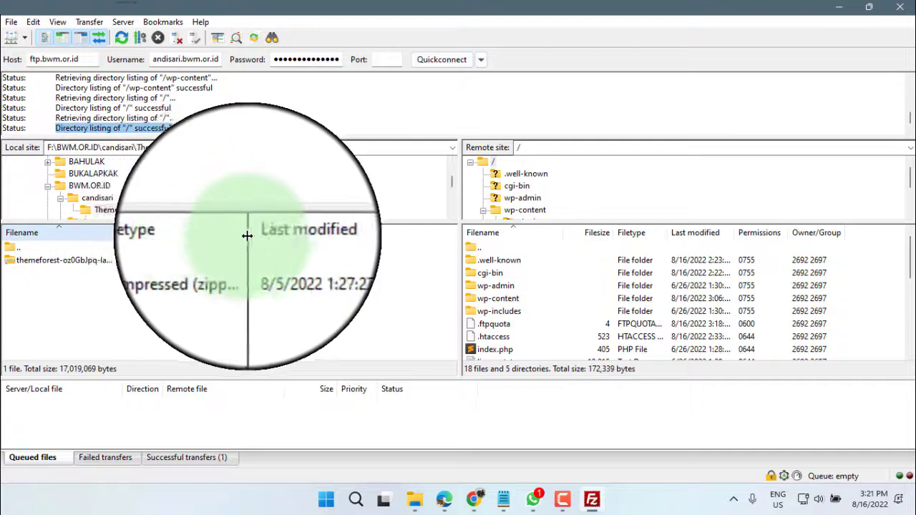
left_click_drag(253, 236, 306, 239)
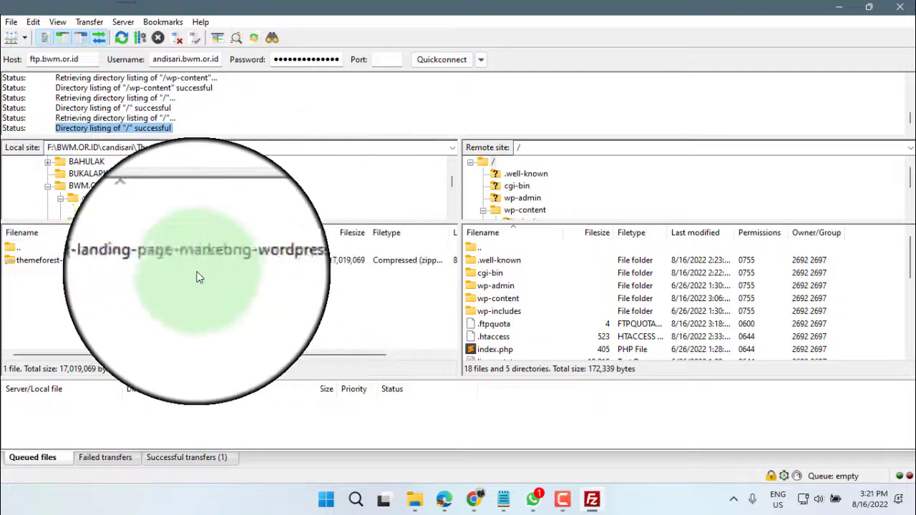
left_click(77, 264)
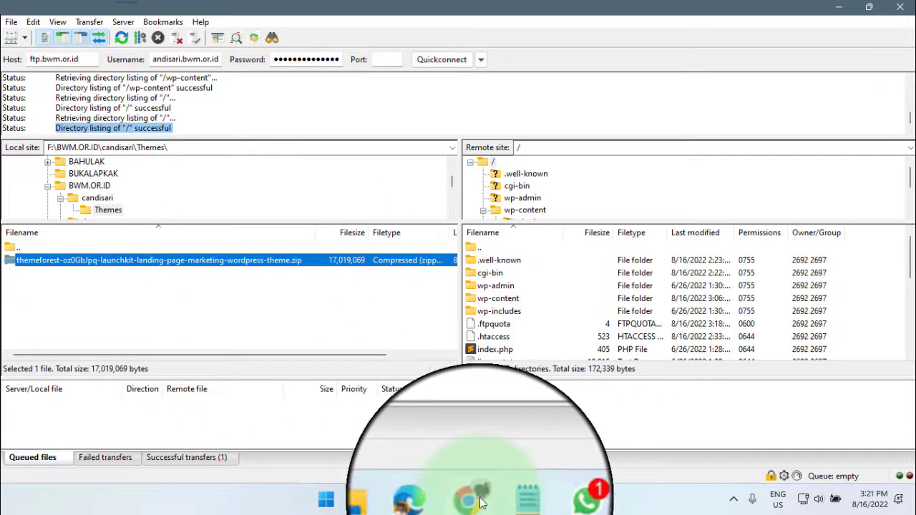
Switch to File Explorer and extract the themeforest launchkit zip within candisari\Themes, using the default destination folder.
mouse_move(415, 499)
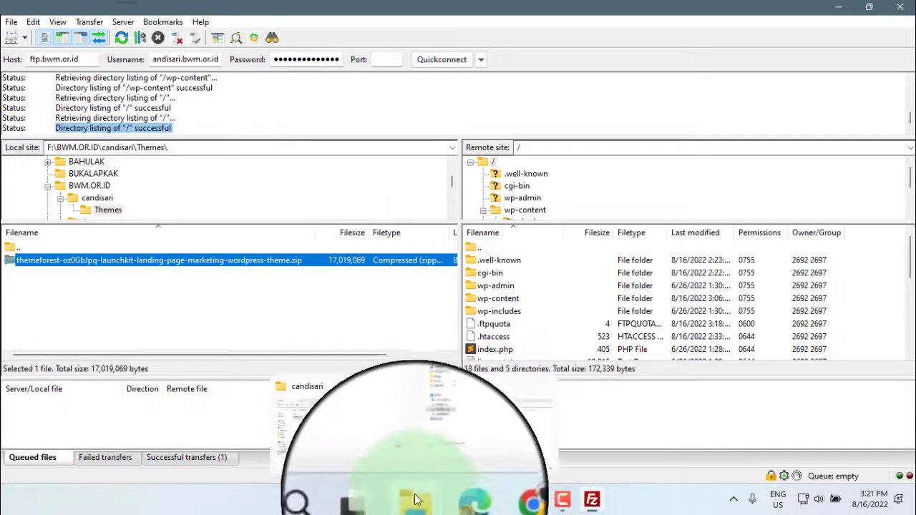
left_click(349, 425)
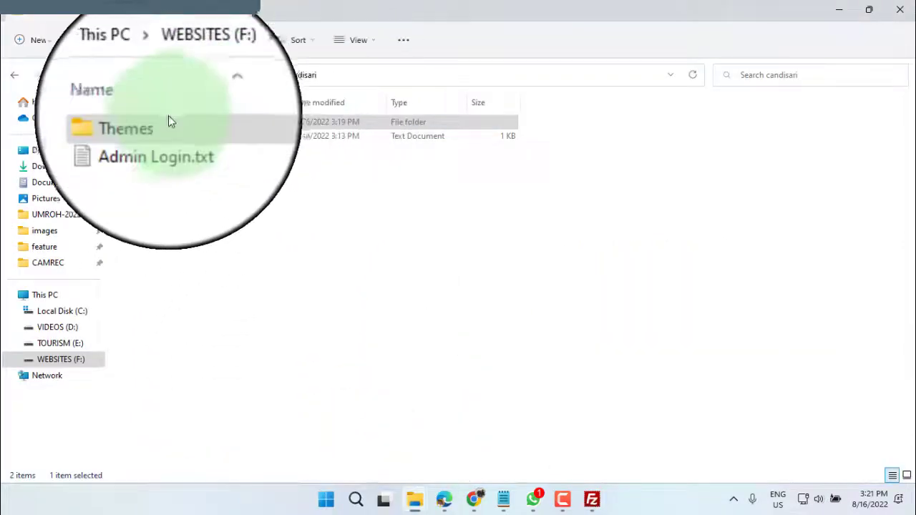
double_click(149, 122)
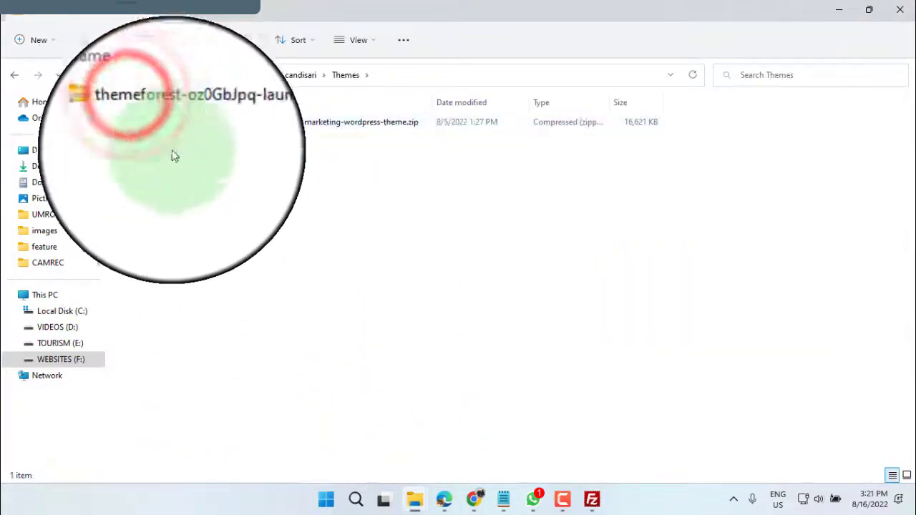
left_click(183, 122)
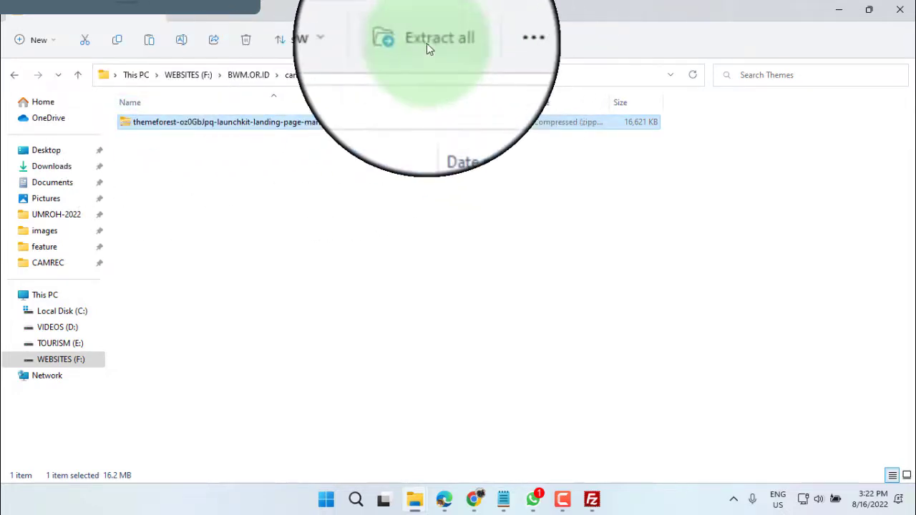
left_click(426, 43)
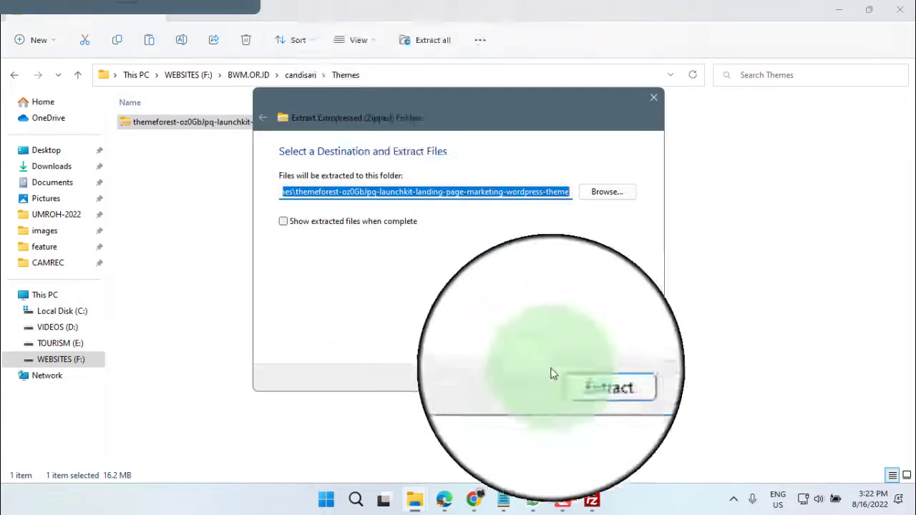
left_click(576, 379)
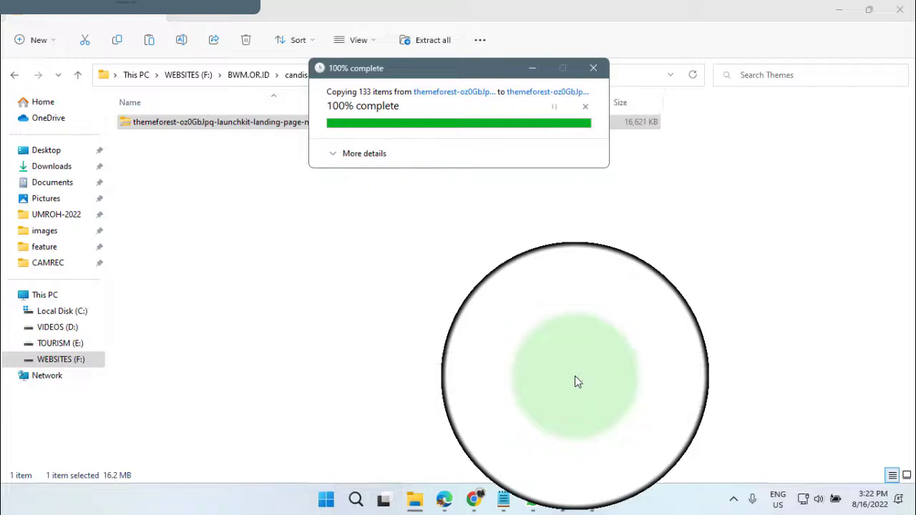
Open the extracted themeforest launchkit folder and go into its v1.1.23 subfolder.
left_click(163, 122)
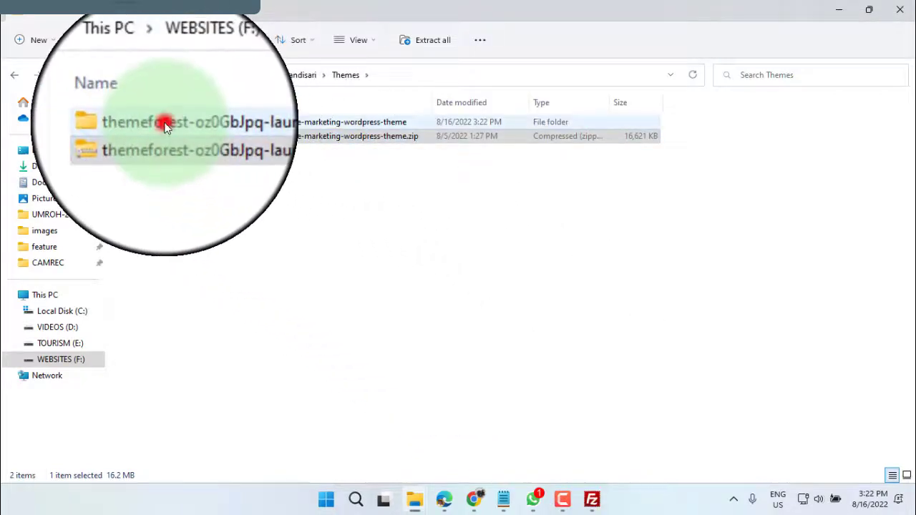
double_click(164, 122)
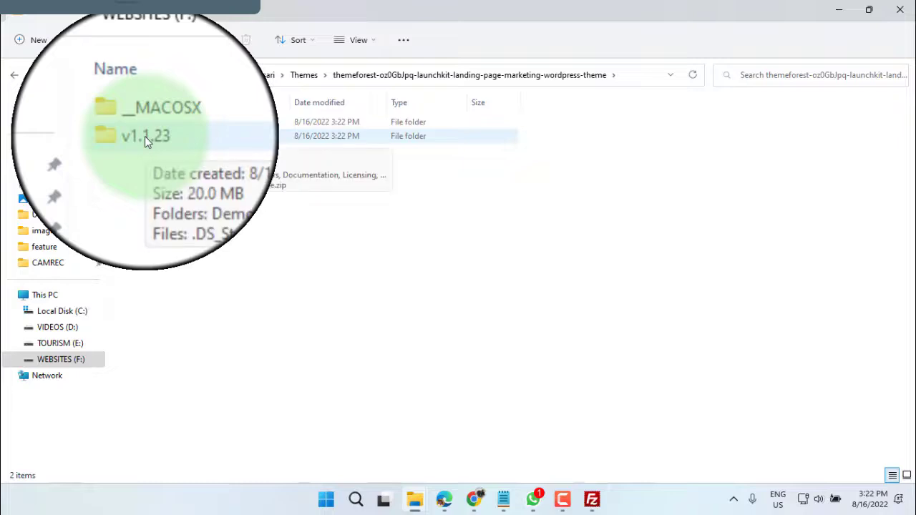
left_click(145, 136)
left_click(152, 124)
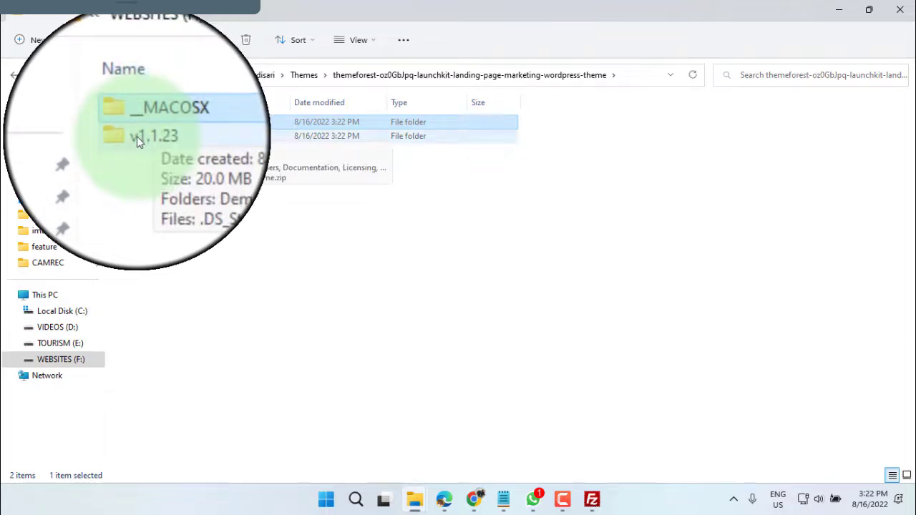
left_click(137, 136)
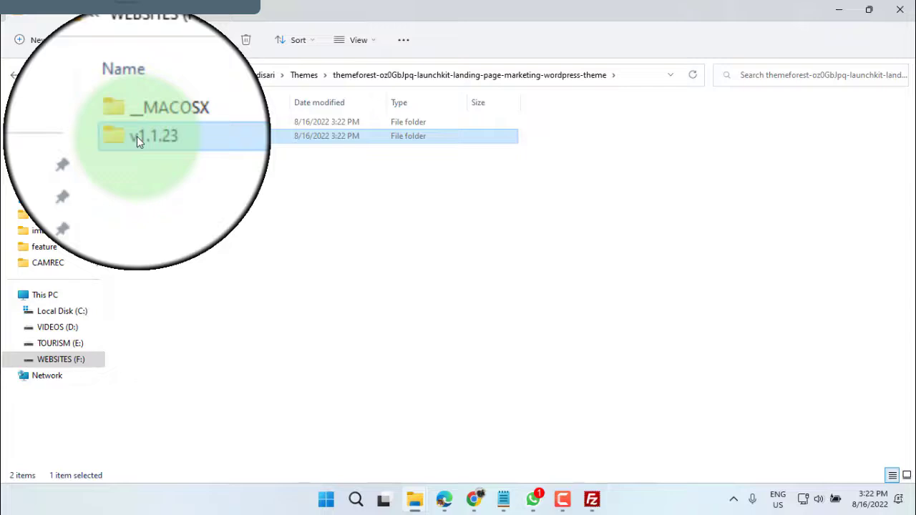
double_click(137, 136)
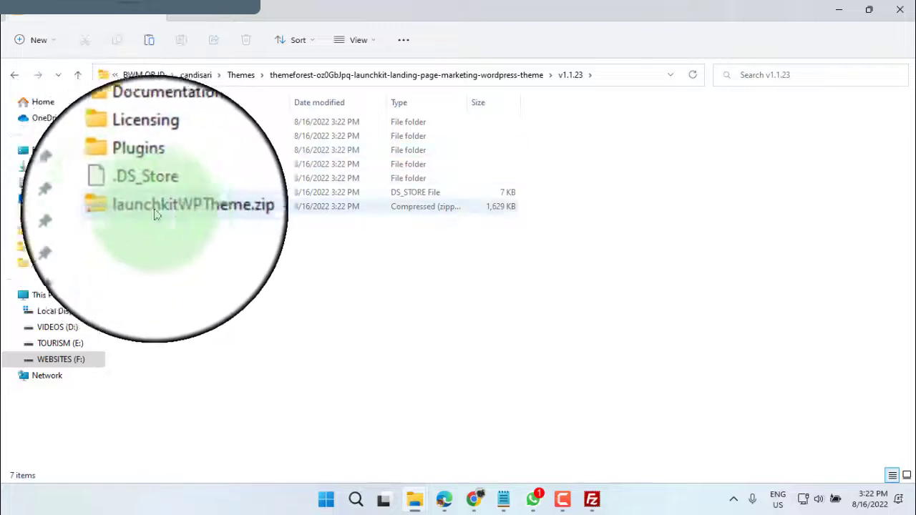
Extract launchkitWPTheme.zip inside the v1.1.23 folder to the default destination.
left_click(148, 207)
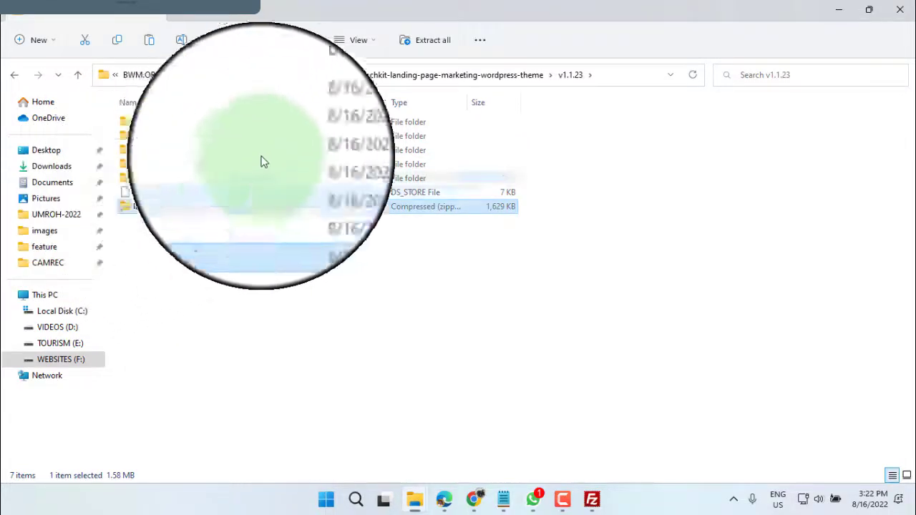
left_click(422, 43)
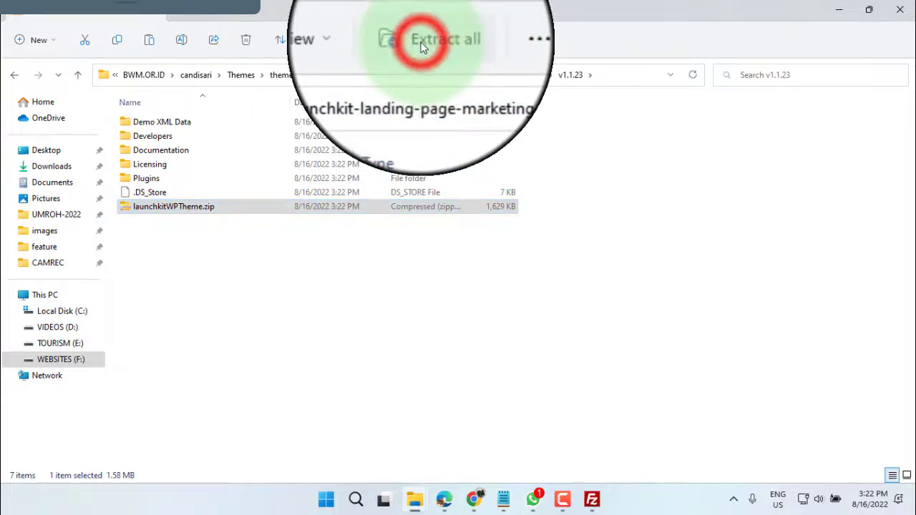
left_click(574, 379)
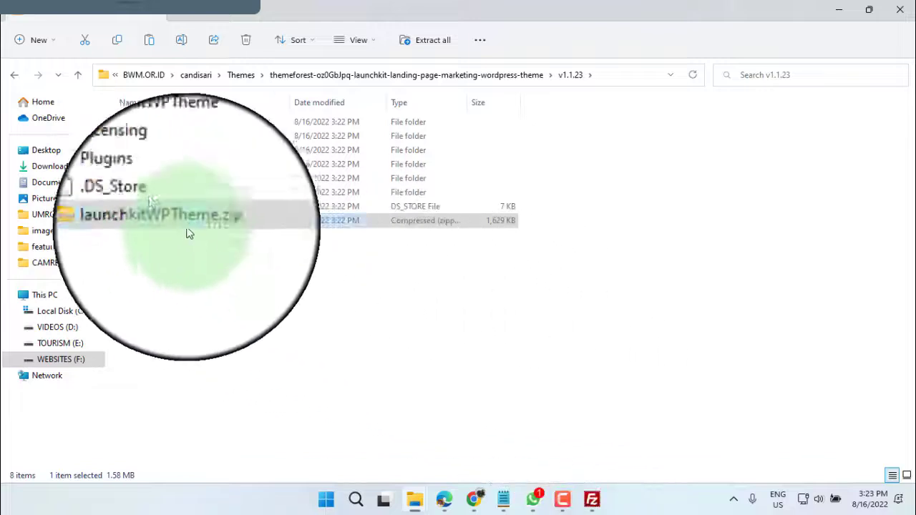
Open the extracted launchkitWPTheme folder, view the theme files inside its launchkit subfolder, and return to launchkitWPTheme.
left_click(143, 165)
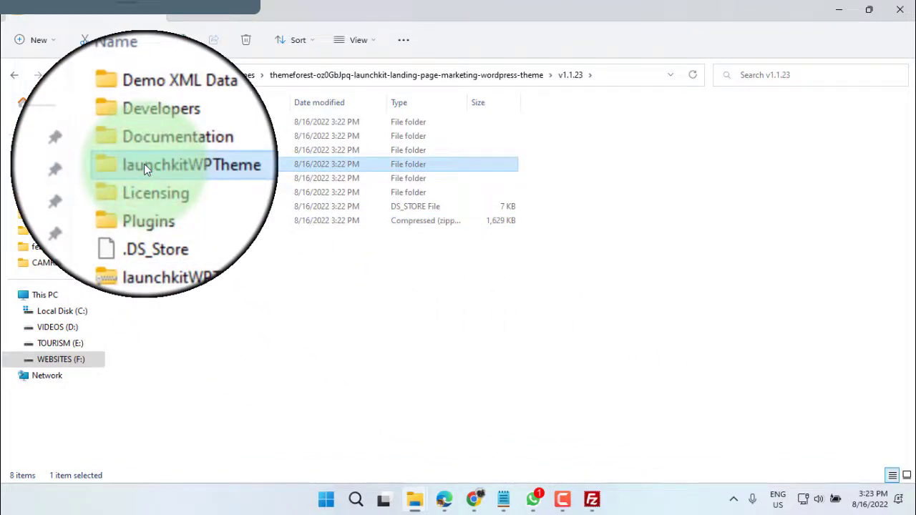
double_click(143, 164)
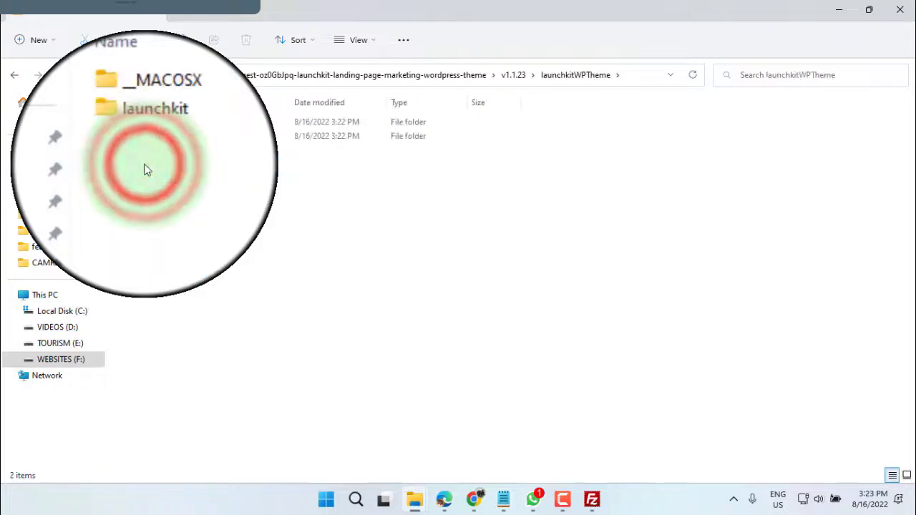
left_click(150, 139)
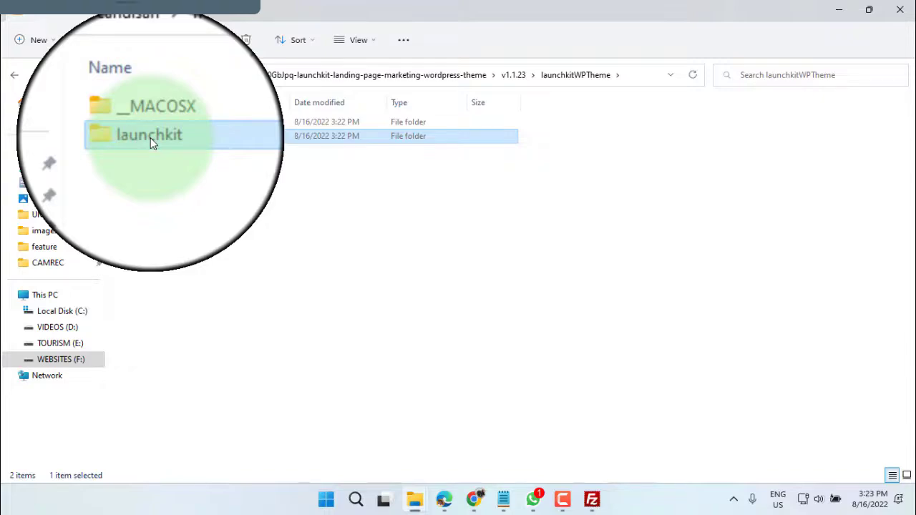
double_click(150, 140)
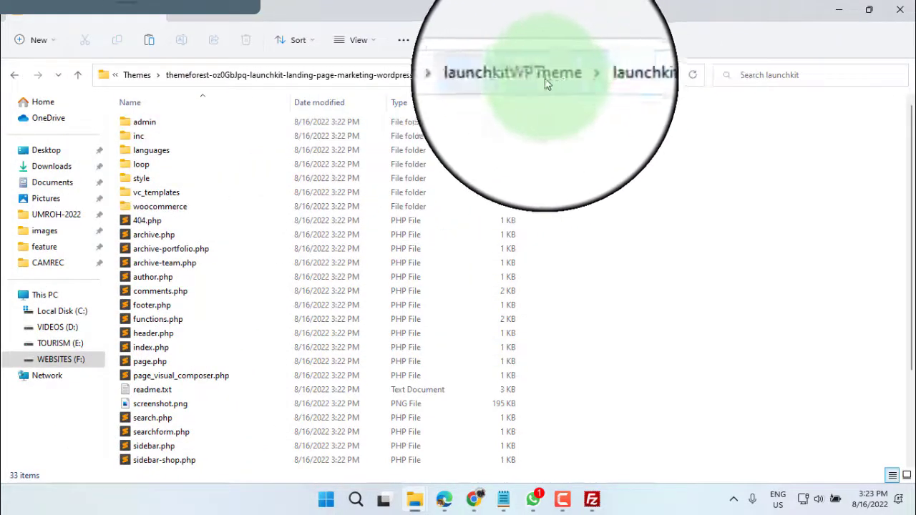
left_click(518, 76)
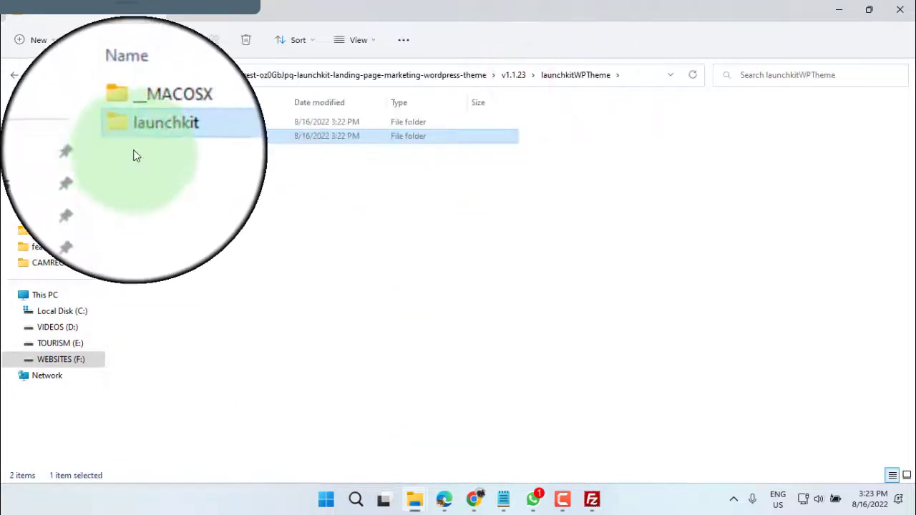
Switch to FileZilla, refresh the file lists, and open the extracted theme's v1.1.23\launchkitWPTheme folder on the local site.
left_click(591, 505)
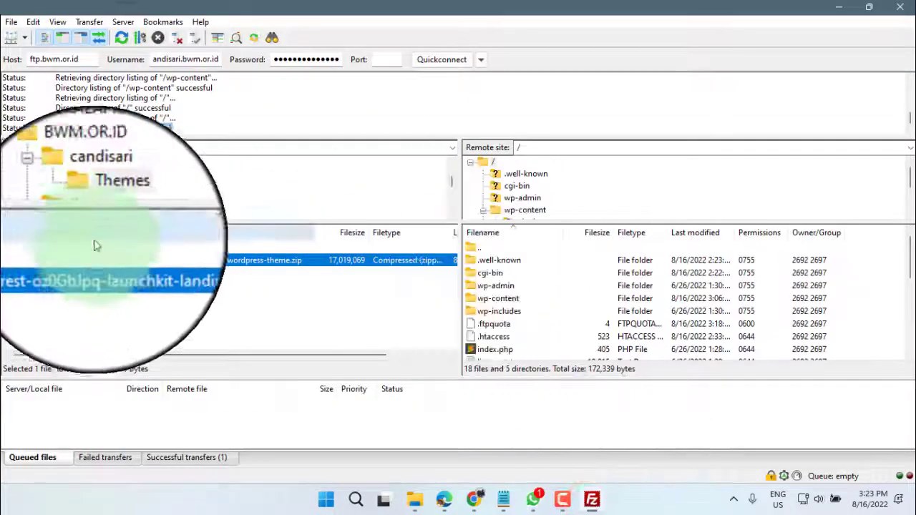
left_click(121, 38)
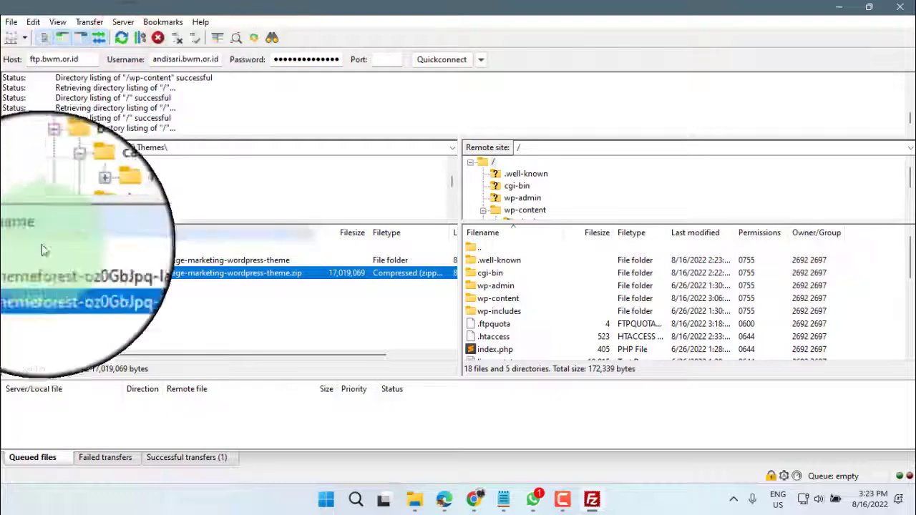
left_click(36, 260)
double_click(36, 259)
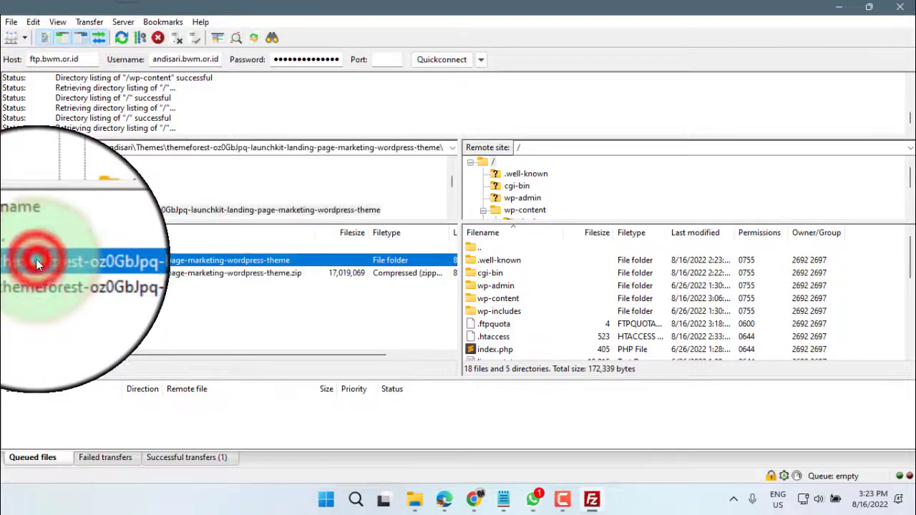
double_click(29, 272)
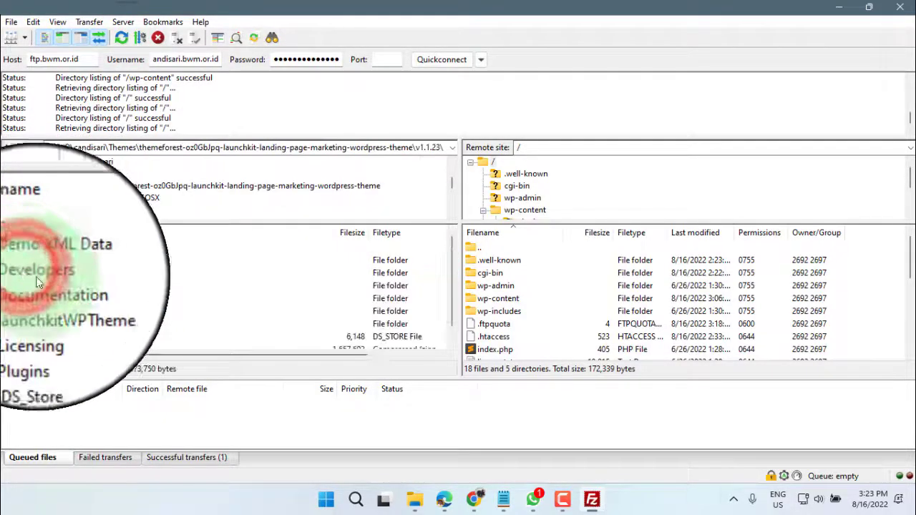
left_click(42, 299)
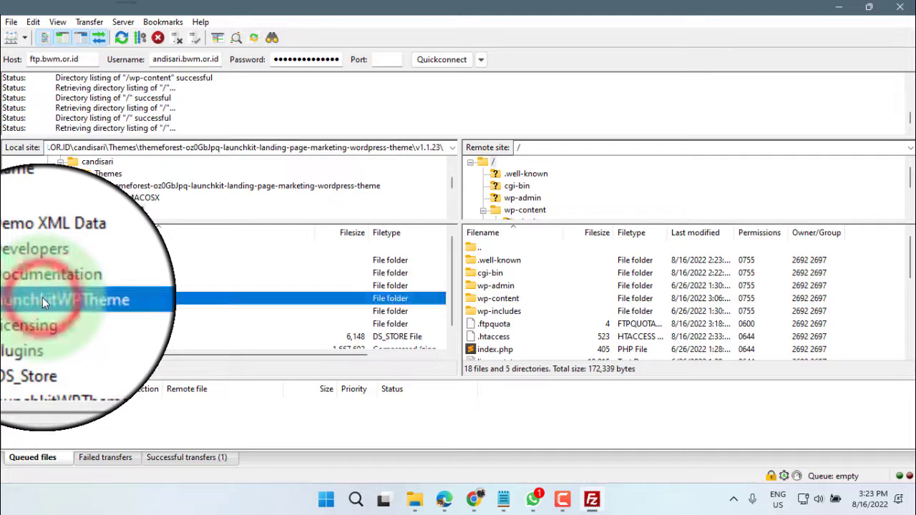
double_click(42, 298)
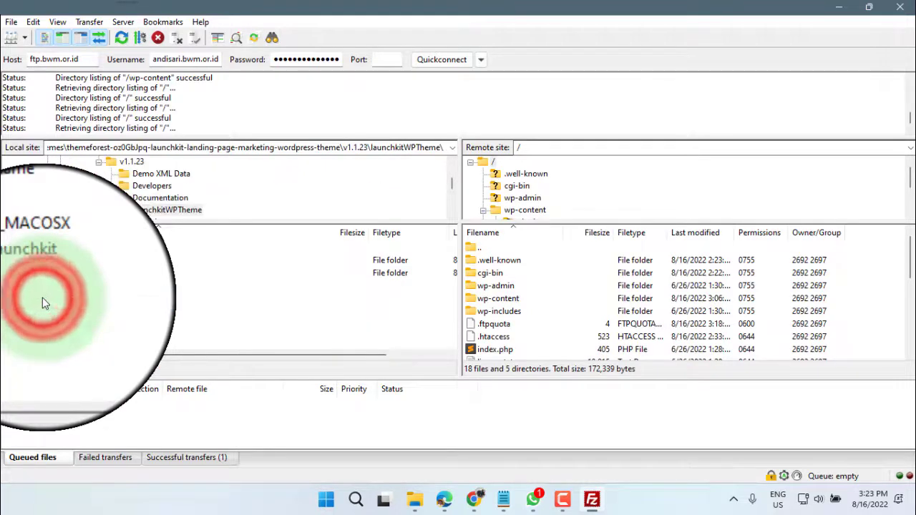
Open the /wp-content/themes folder on the remote site and look over the theme folder and file inside it.
left_click(30, 275)
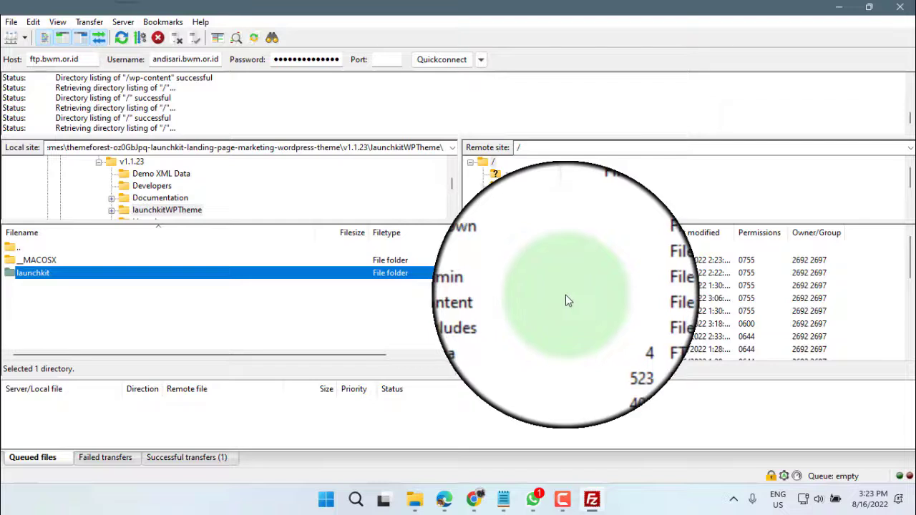
left_click(482, 299)
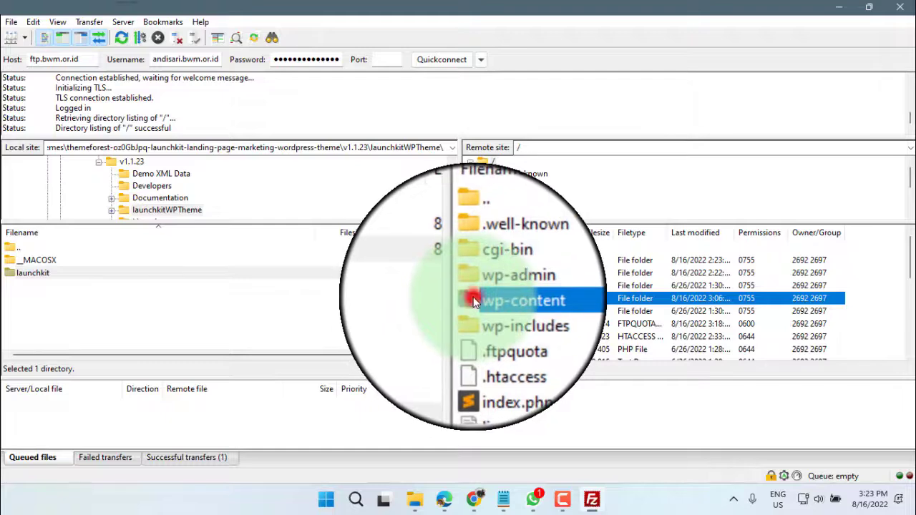
double_click(472, 299)
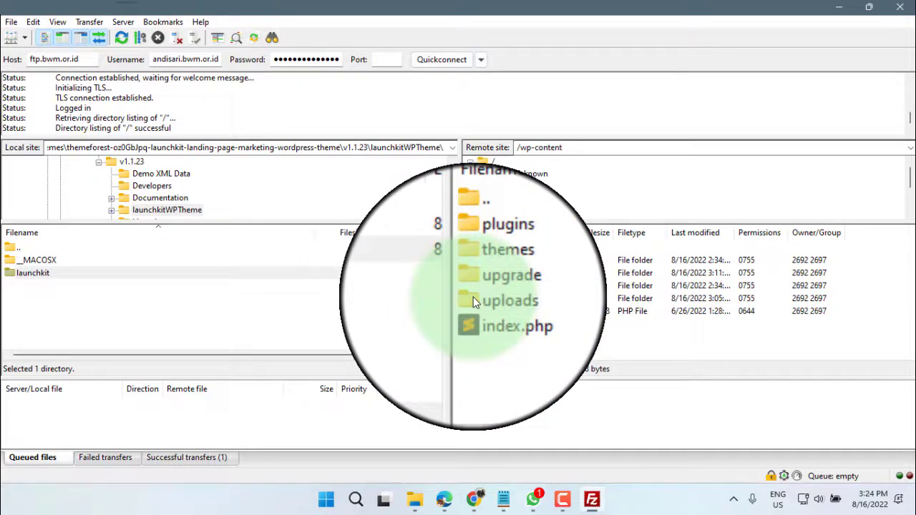
double_click(481, 247)
left_click(476, 287)
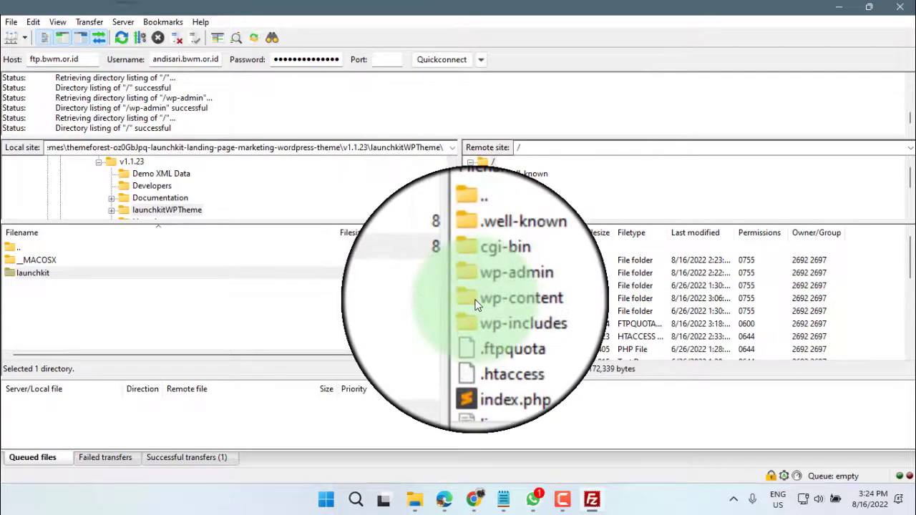
double_click(474, 299)
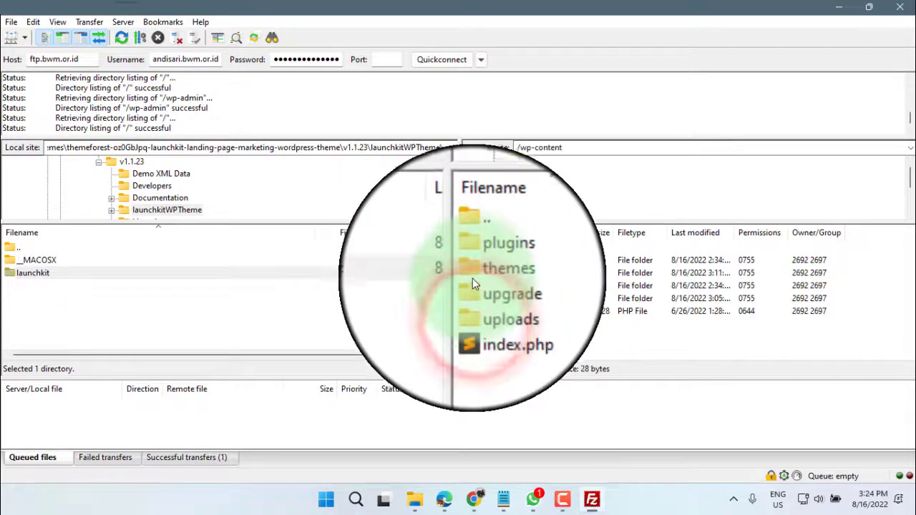
left_click(473, 274)
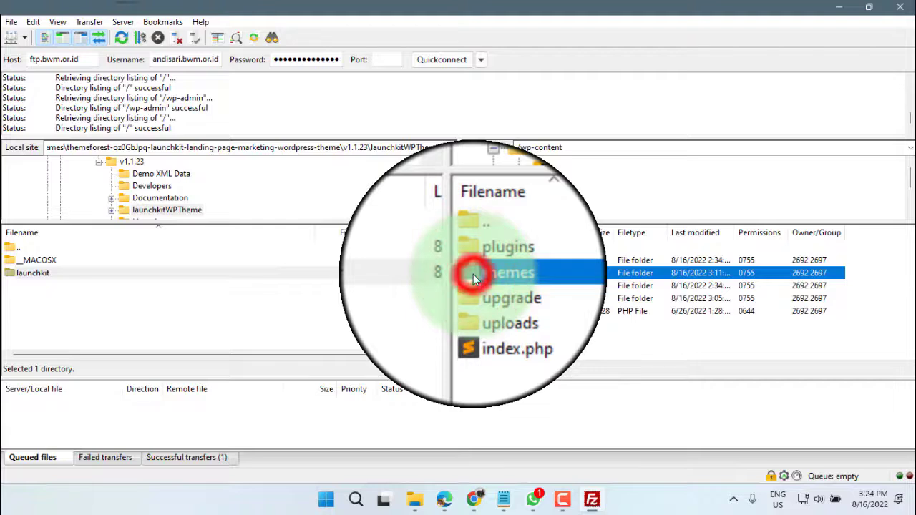
double_click(473, 274)
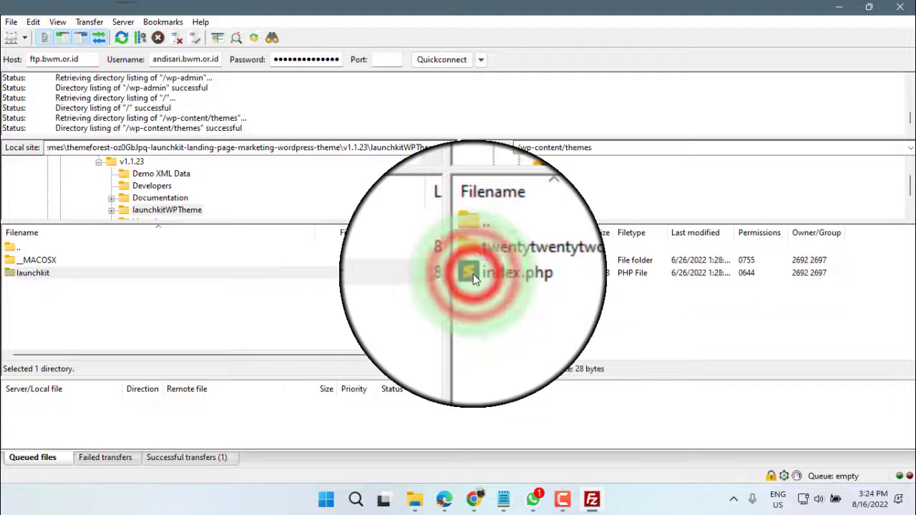
left_click(514, 261)
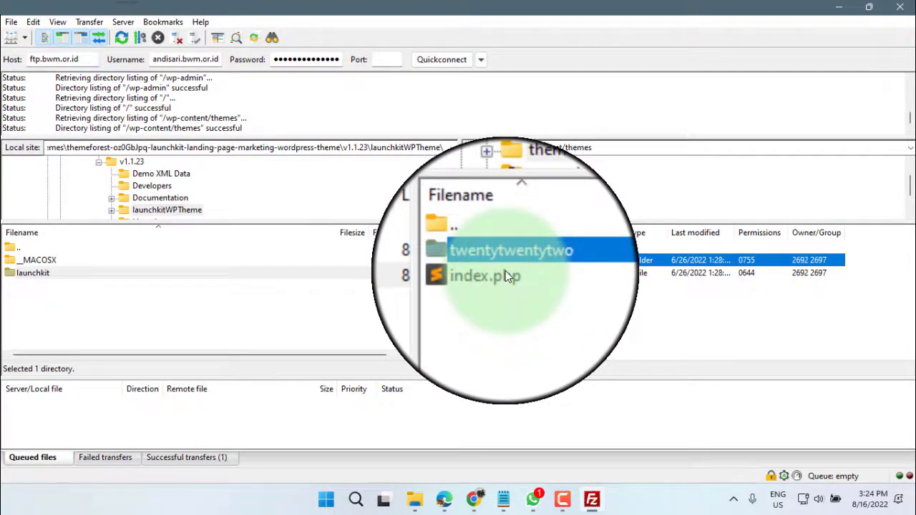
left_click(505, 273)
Upload the local launchkit folder to /wp-content/themes, always applying the chosen action to existing files, and check the failed transfers.
left_click(28, 273)
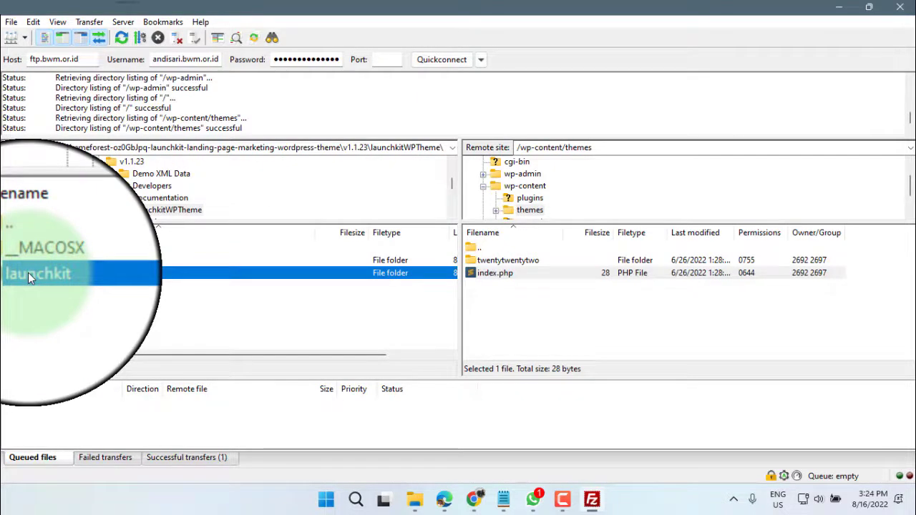
right_click(28, 273)
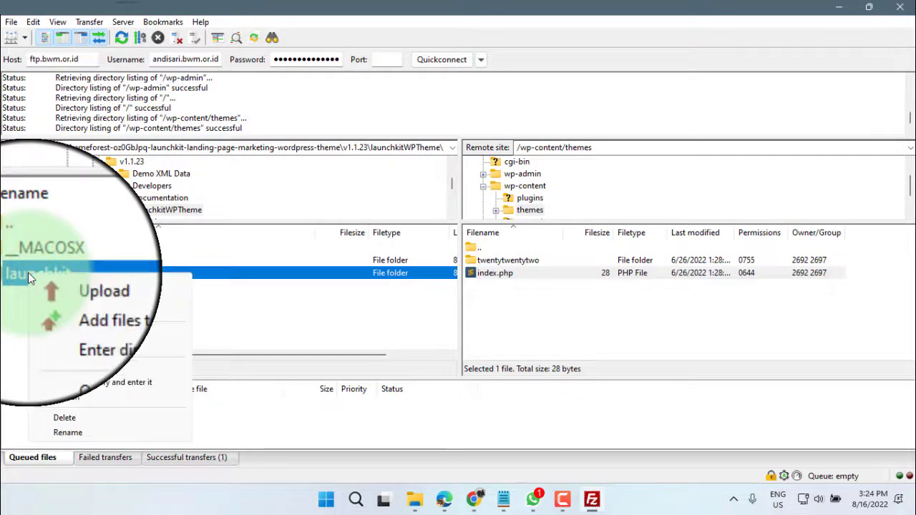
left_click(69, 285)
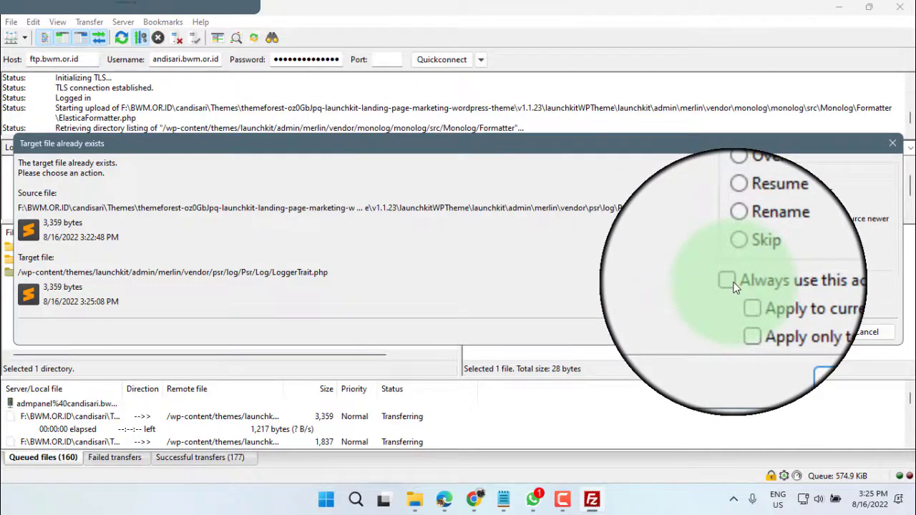
left_click(733, 283)
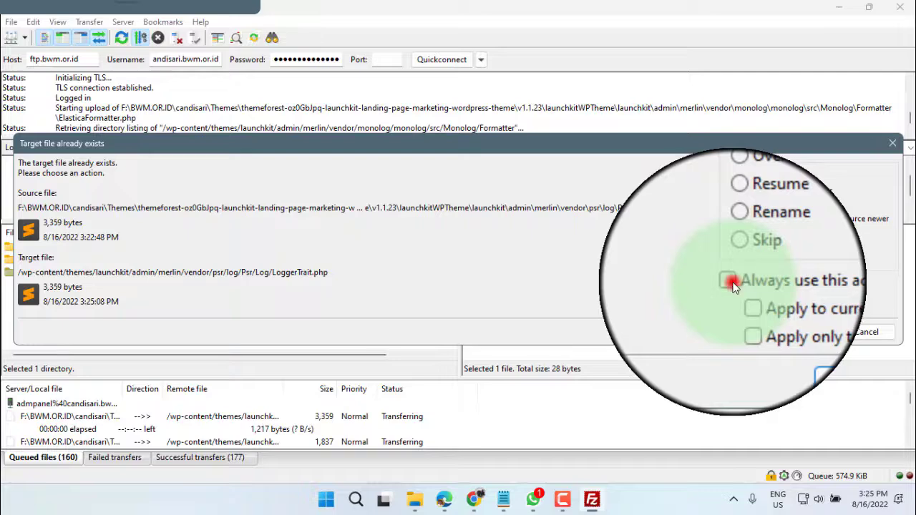
left_click(801, 333)
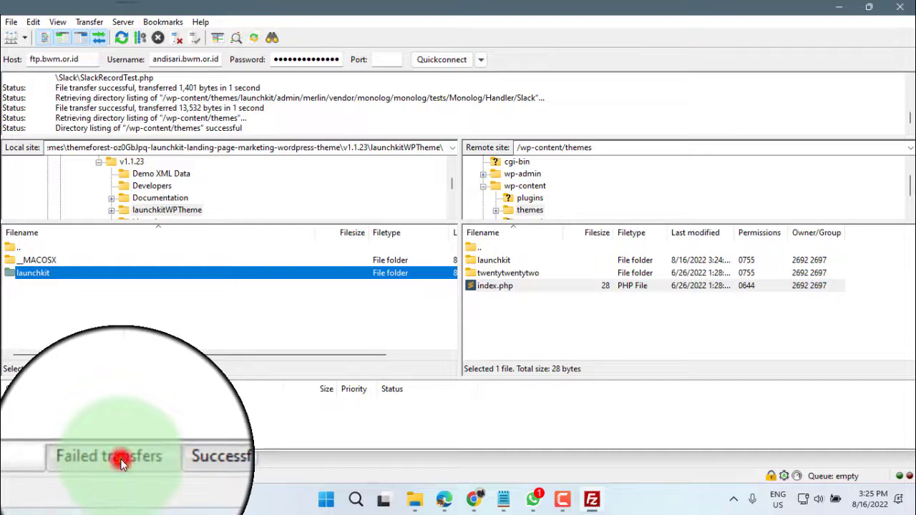
left_click(121, 463)
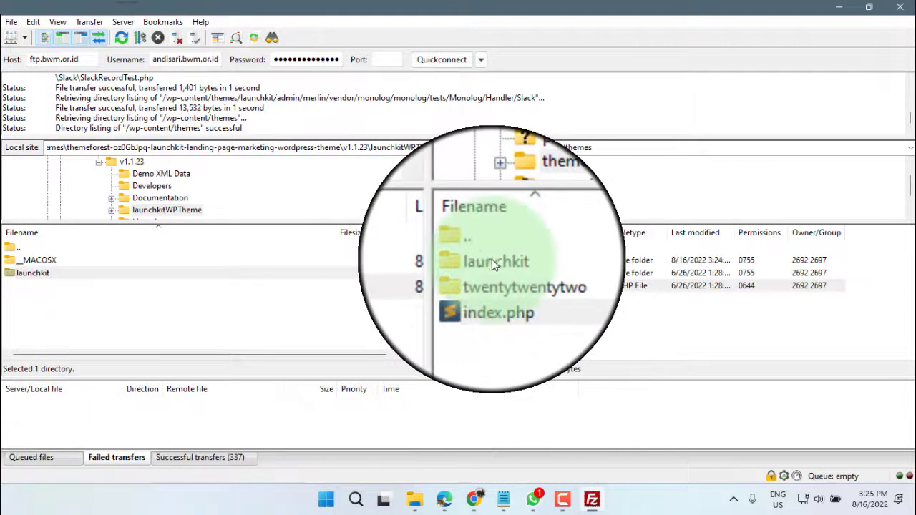
left_click(492, 260)
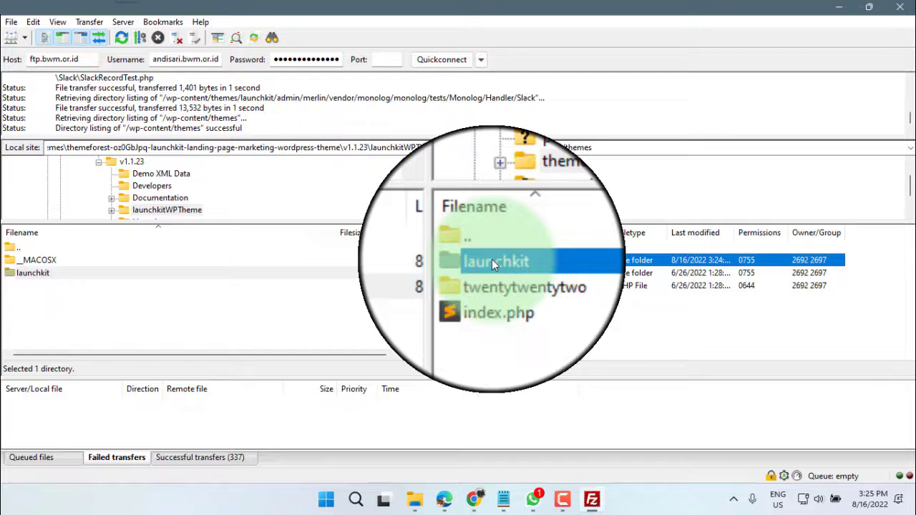
Switch to the Edge browser and open the Themes page of the site's WordPress dashboard.
left_click(444, 500)
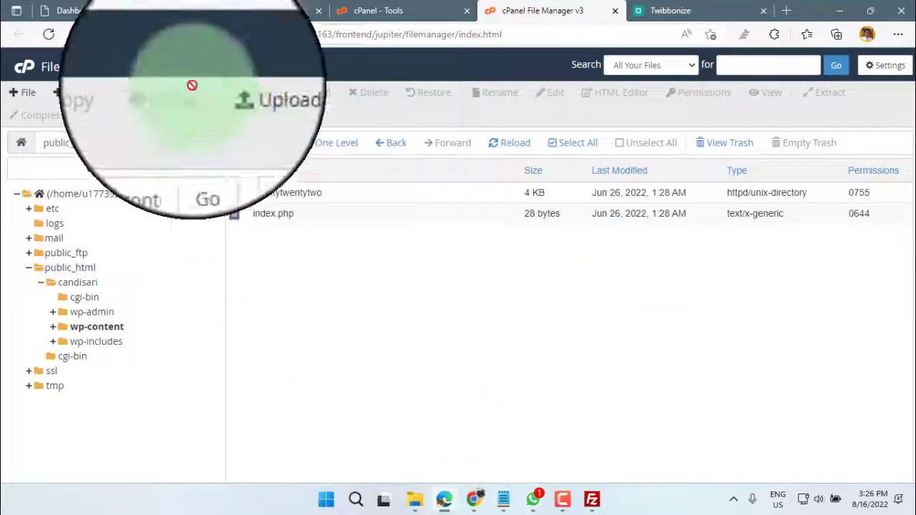
left_click(107, 11)
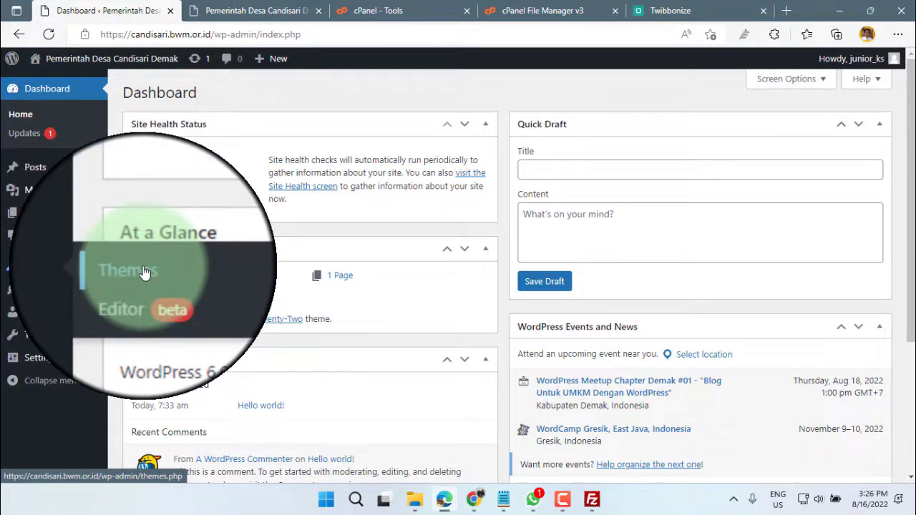
left_click(143, 272)
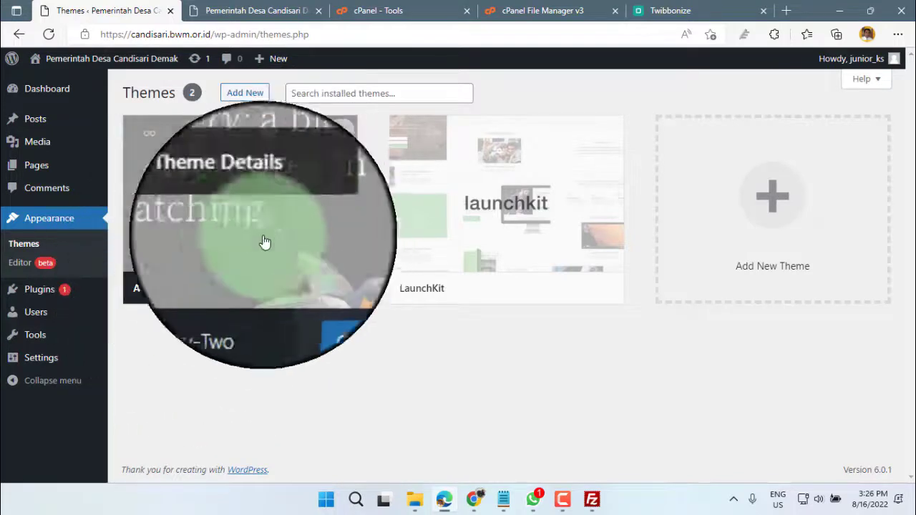
mouse_move(225, 264)
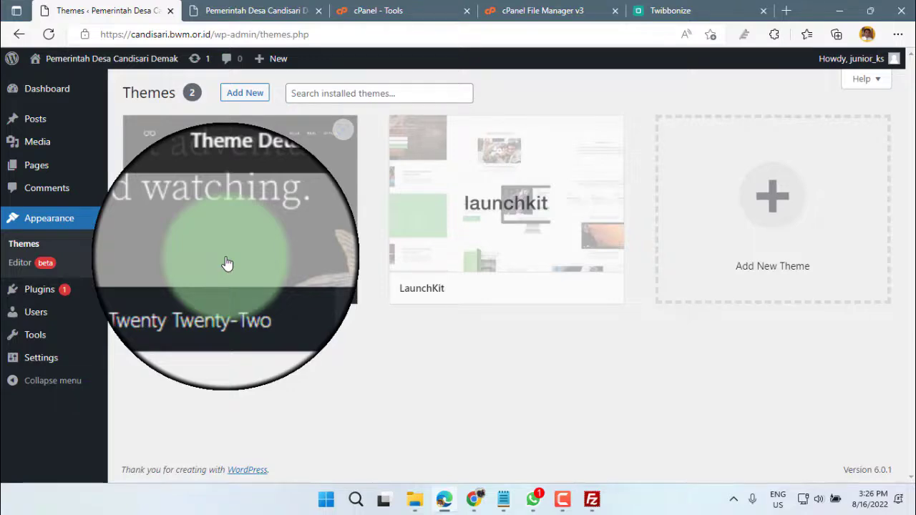
Switch to FileZilla and examine the twentytwentytwo folder in /wp-content/themes on the remote site.
left_click(591, 498)
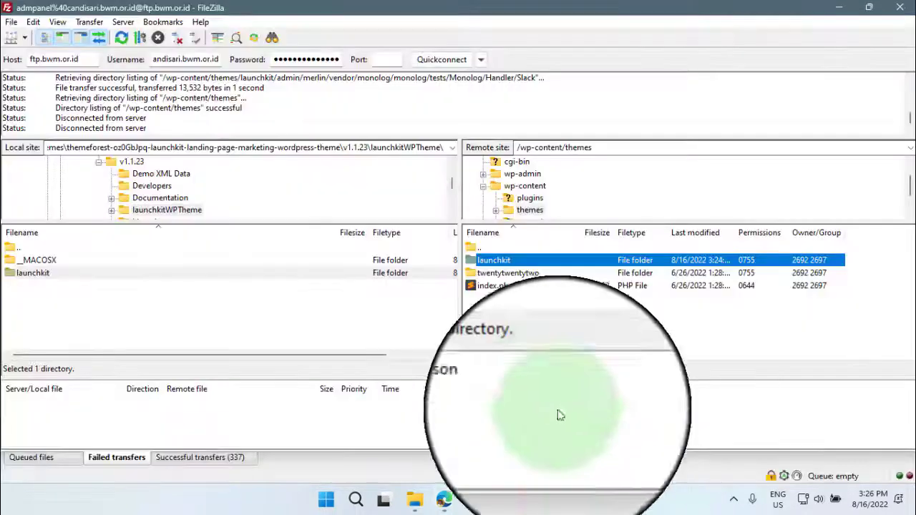
left_click(494, 272)
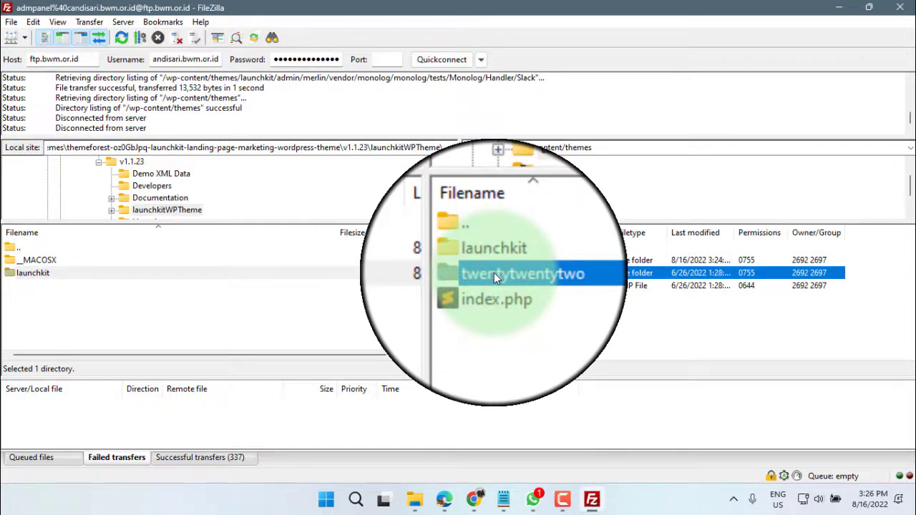
right_click(493, 272)
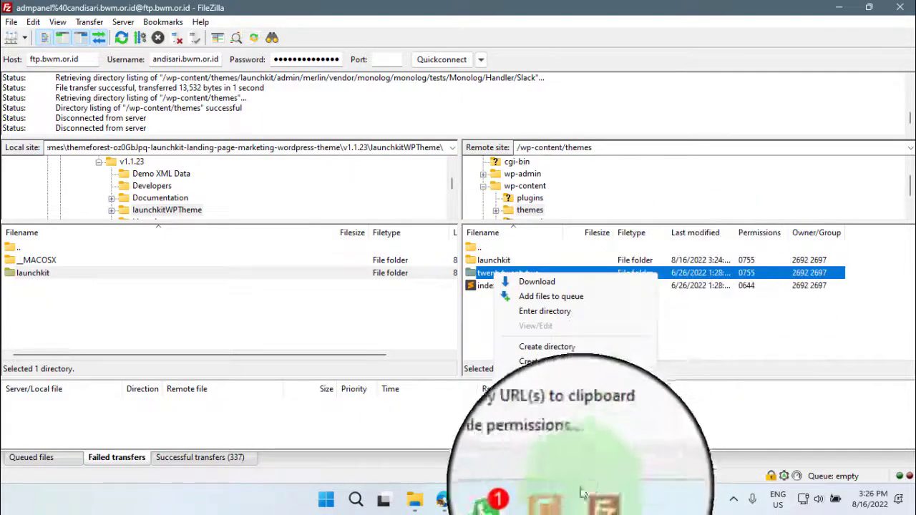
Return to the WordPress Themes page in Edge and activate the LaunchKit theme.
left_click(443, 498)
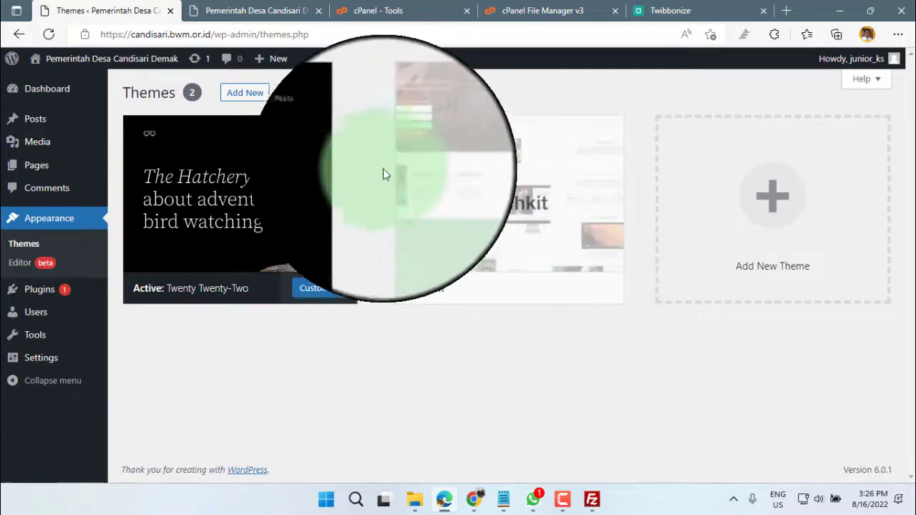
mouse_move(564, 193)
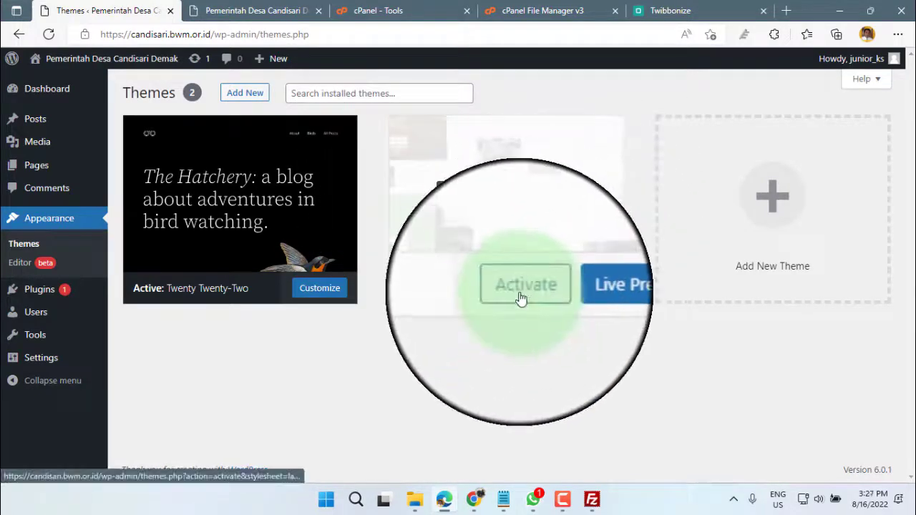
left_click(520, 298)
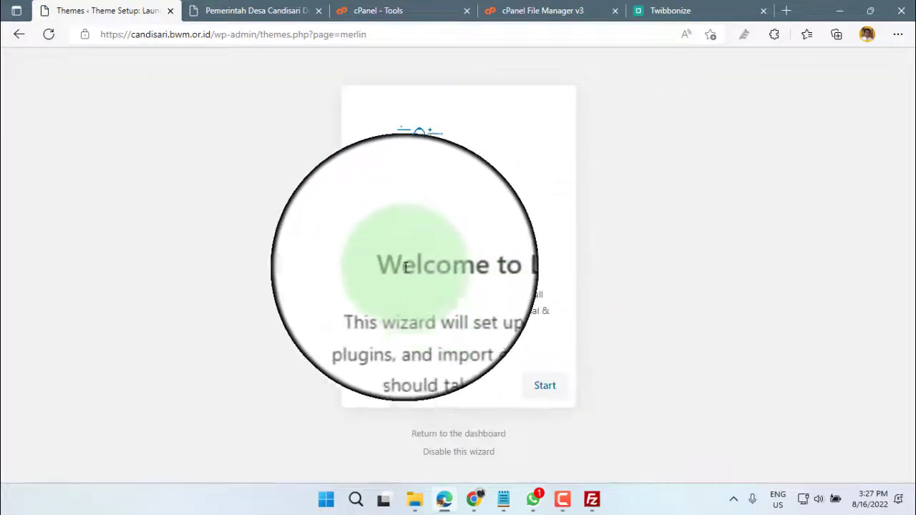
Start the LaunchKit theme setup wizard and install the child theme and the essential plugins.
left_click_drag(394, 263, 544, 266)
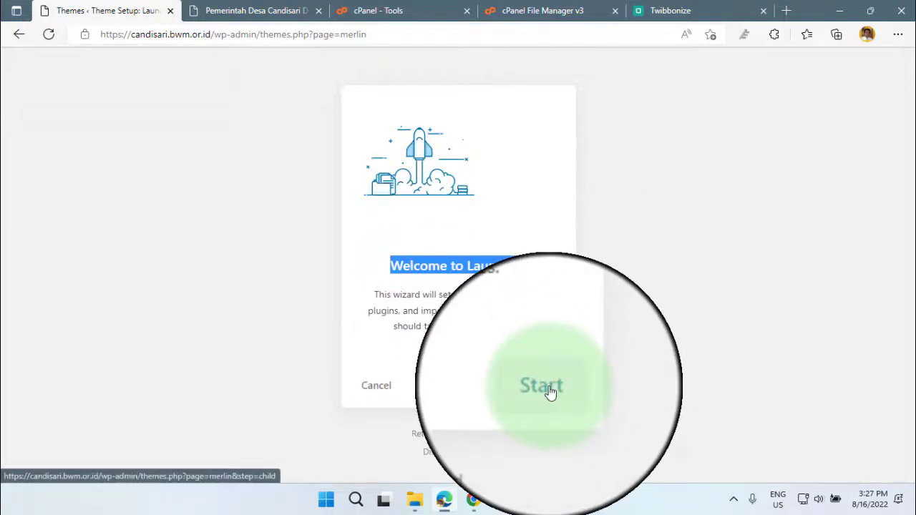
left_click(550, 390)
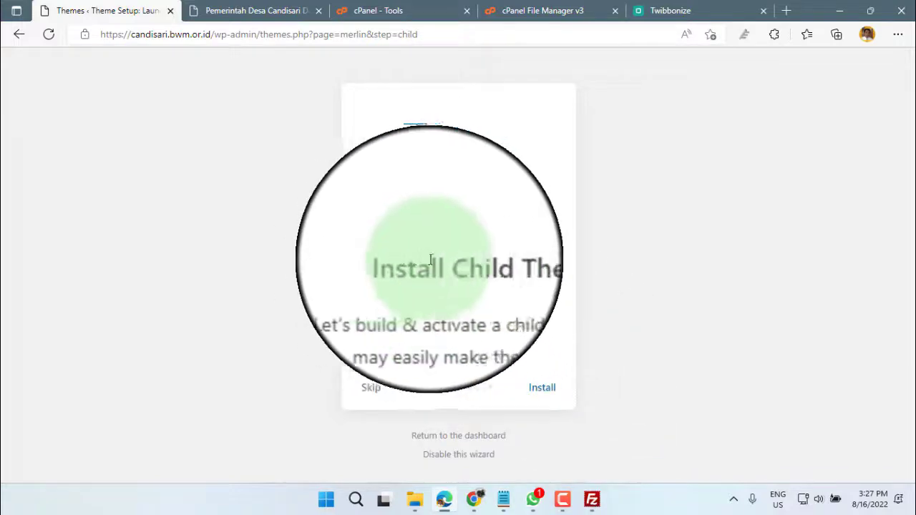
left_click(545, 394)
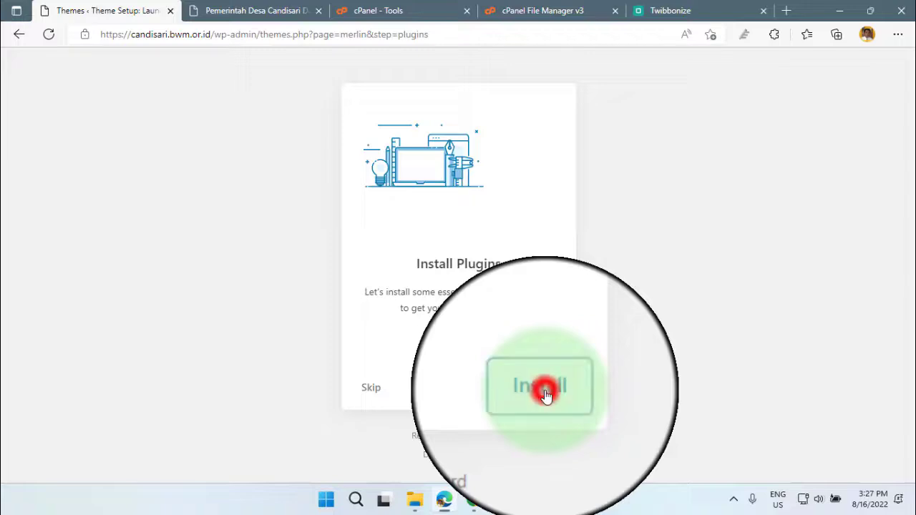
left_click(544, 392)
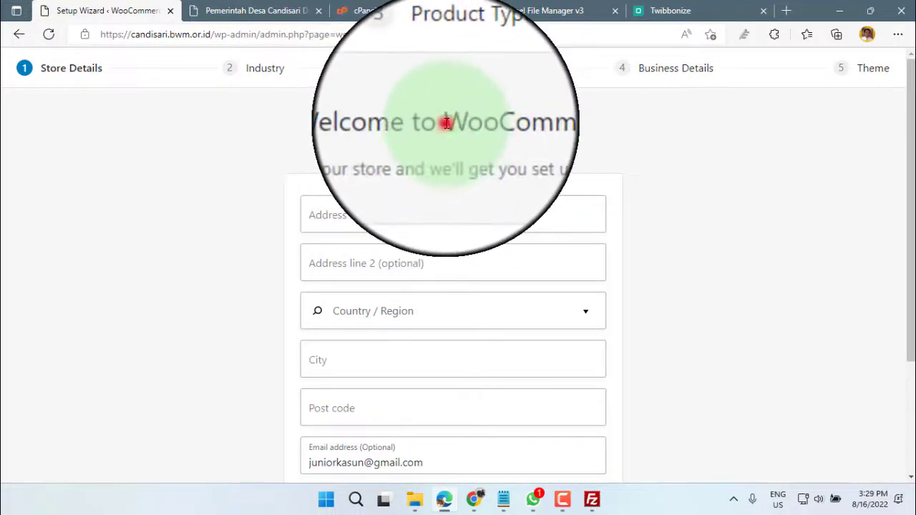
Look over the address and country fields in the Store Details form of the WooCommerce setup wizard.
left_click_drag(446, 122, 537, 124)
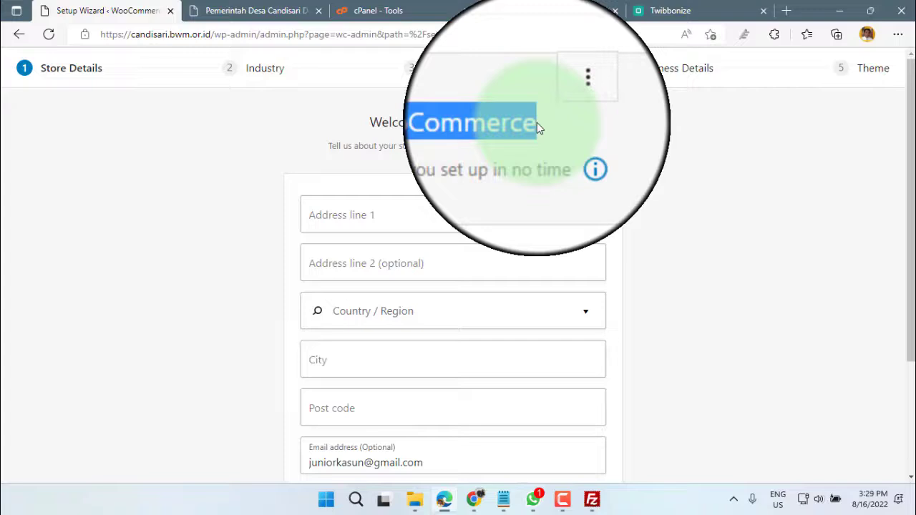
left_click(320, 216)
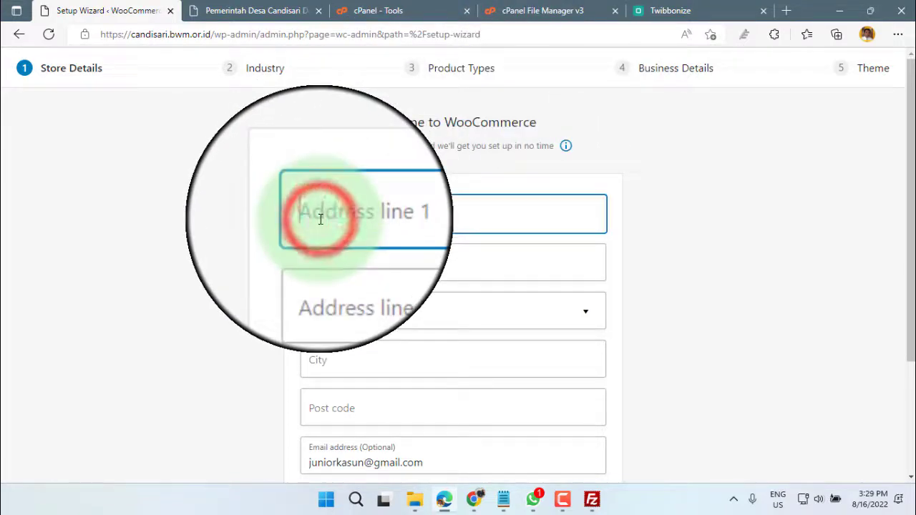
left_click(321, 265)
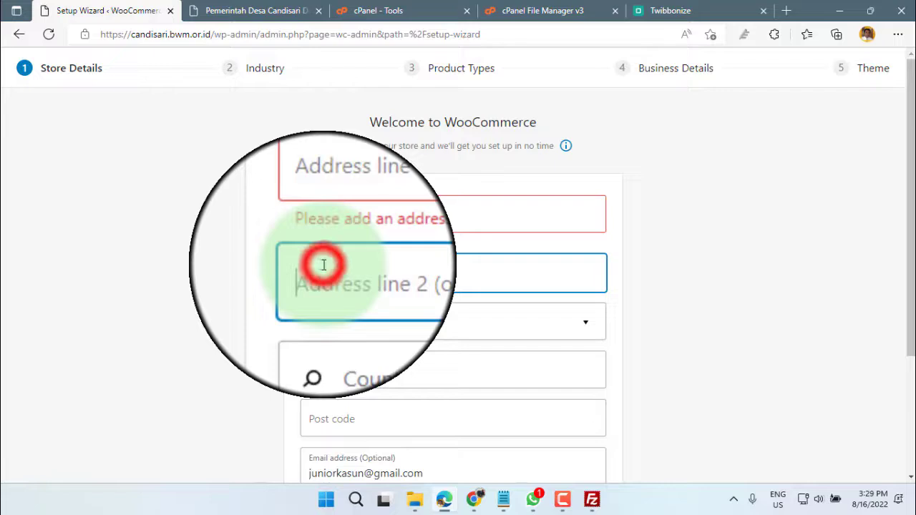
left_click(366, 329)
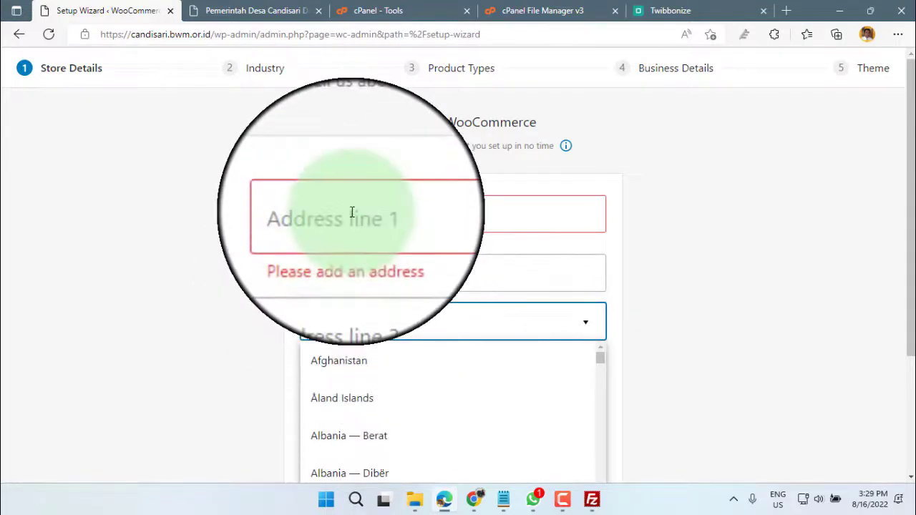
Fill in Address line 1 of the Store Details with the store's village and district.
left_click(351, 211)
type("Desa")
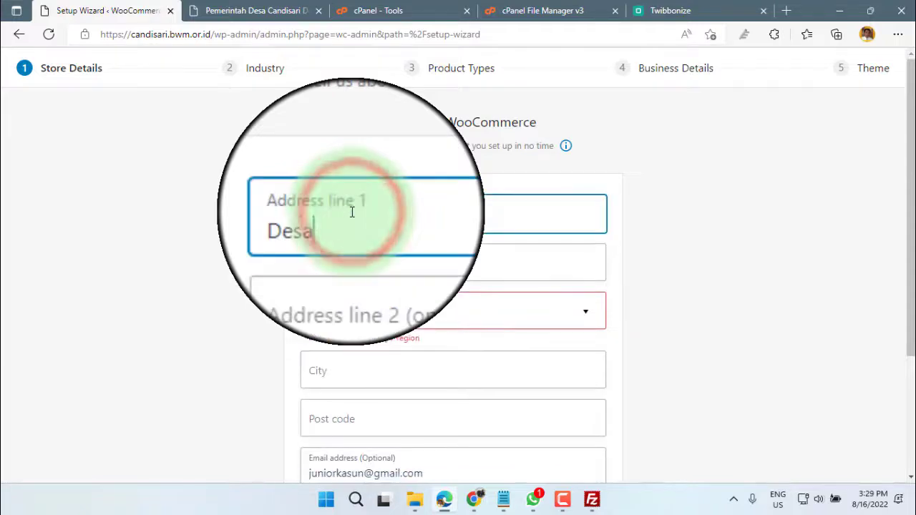
type(" Candi ari")
left_click(346, 264)
left_click(370, 222)
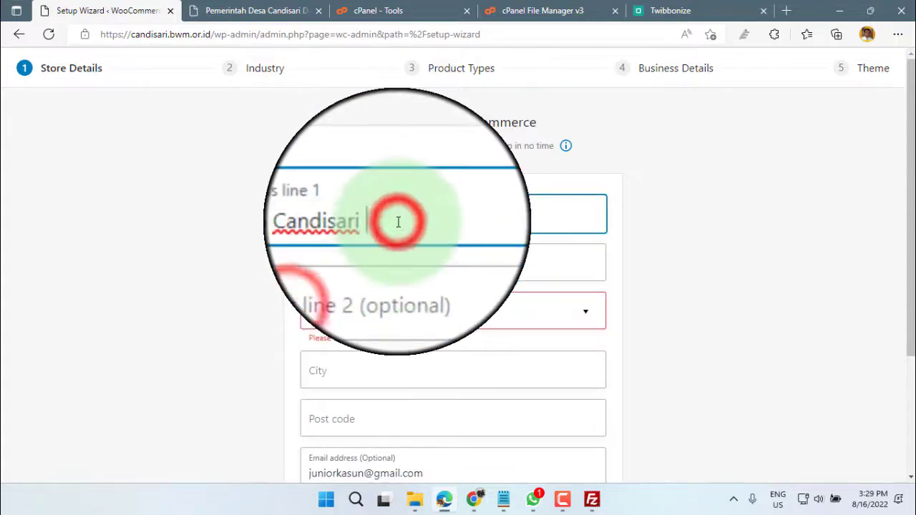
type("Mranggen")
Set the store's Country / Region to Indonesia — Jawa Tengah and fill in the city.
left_click(381, 315)
type("Indo")
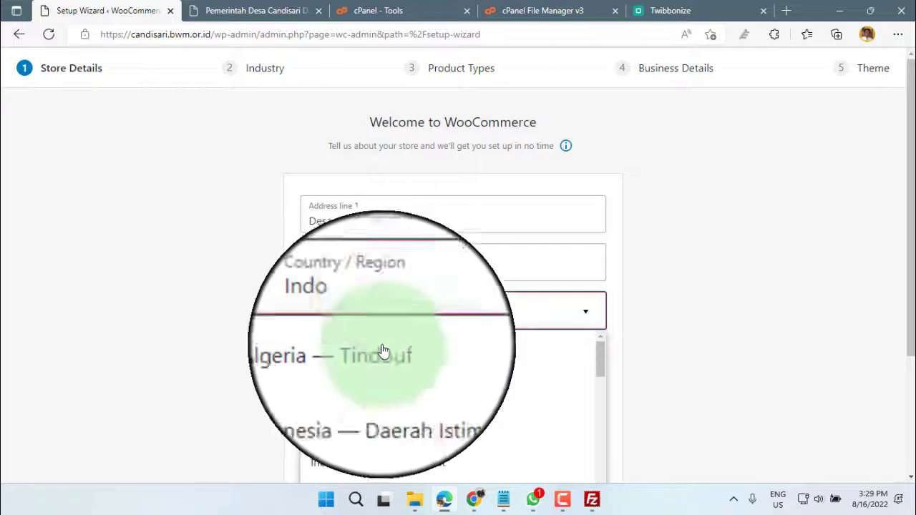
scroll(404, 442, "down", 3)
left_click(386, 375)
left_click(337, 357)
type("Demak")
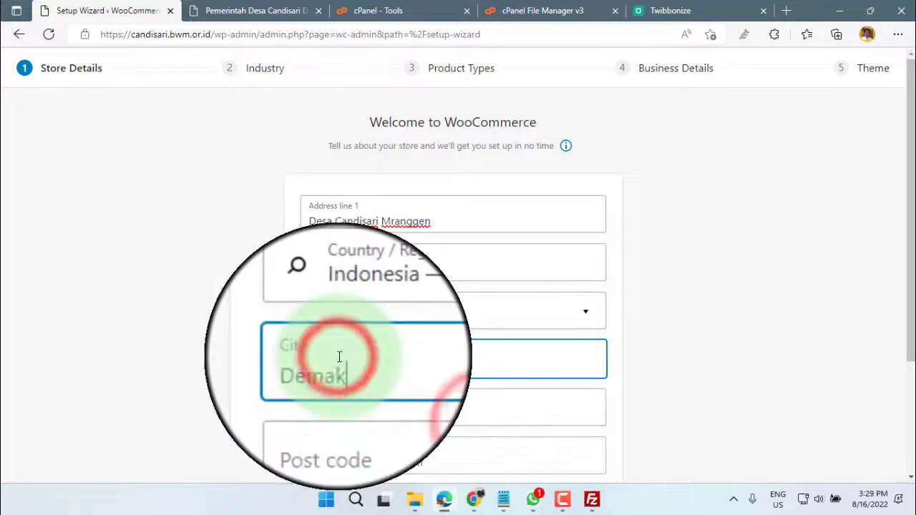
left_click(343, 406)
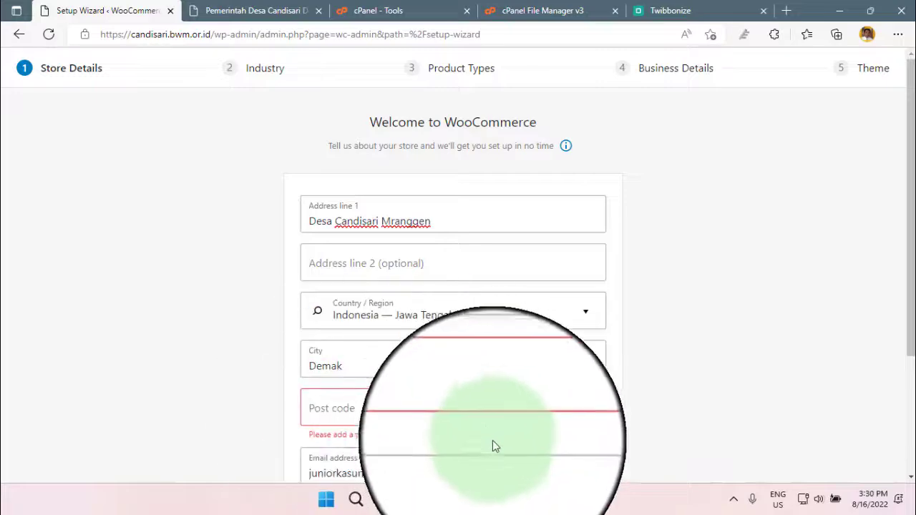
Switch to Chrome and close the twibbon search and pariwisata.demakkab.go.id tabs.
left_click(473, 499)
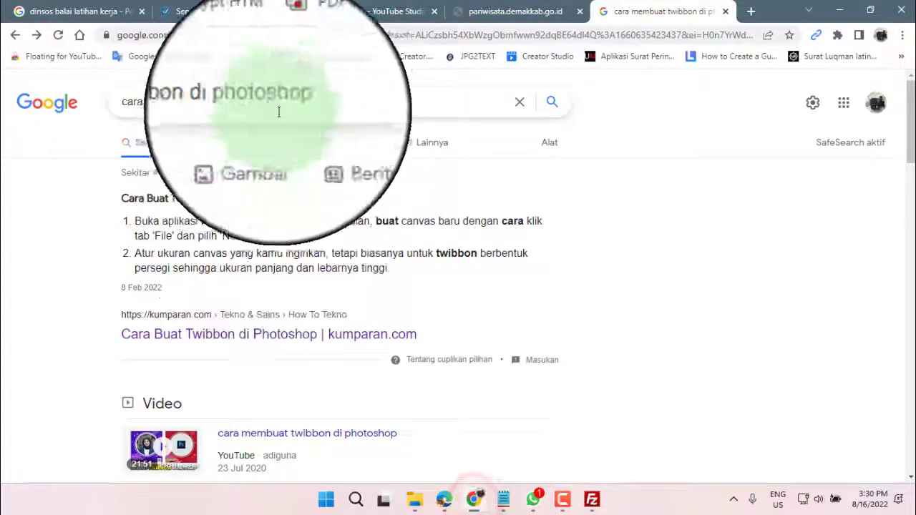
left_click_drag(300, 102, 111, 102)
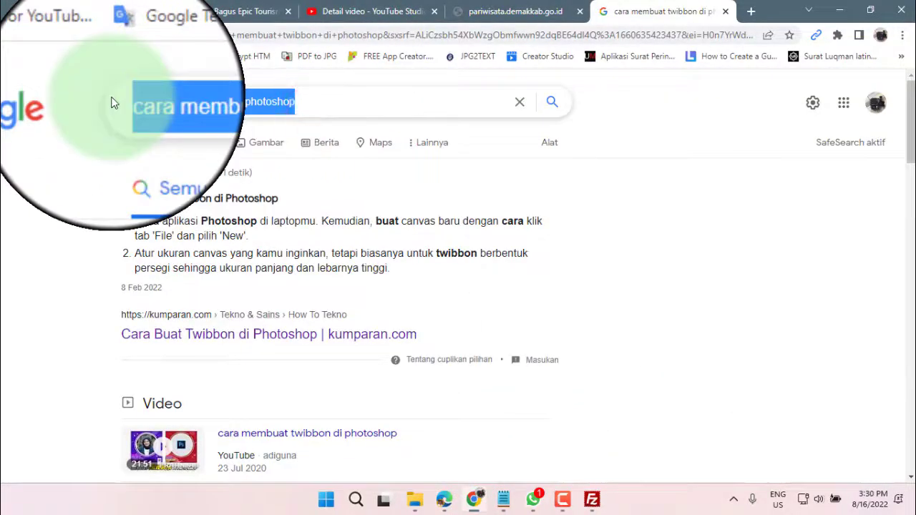
left_click(725, 11)
left_click(635, 12)
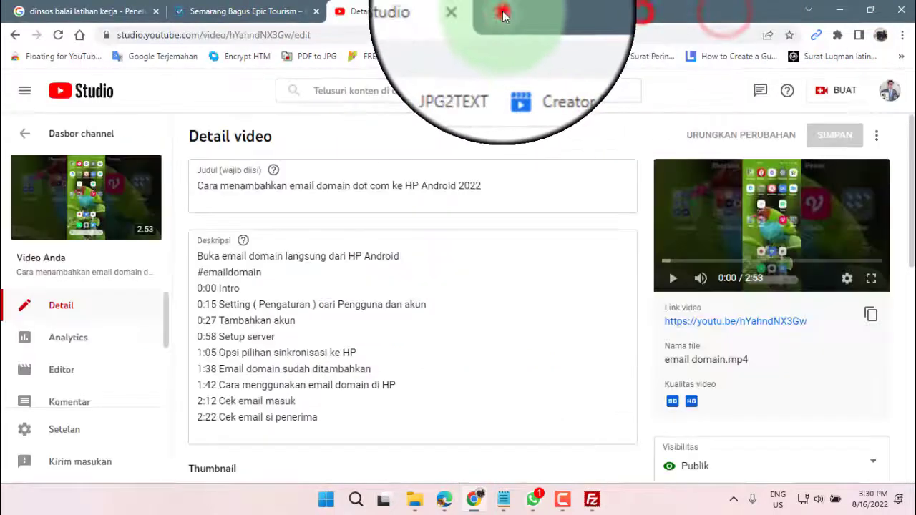
Search Google in a new tab for the postal code of the store's village and copy the code.
left_click(503, 11)
type("kodepos desa c")
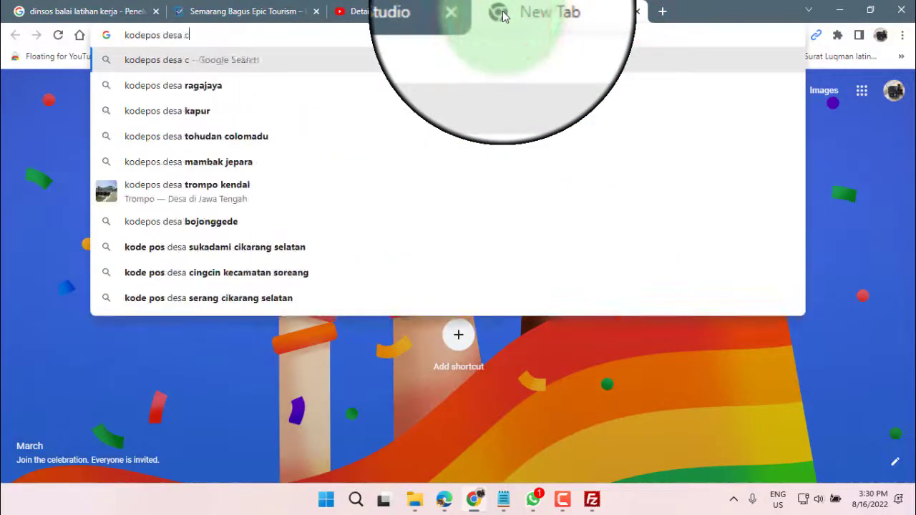
type("andisari mrang")
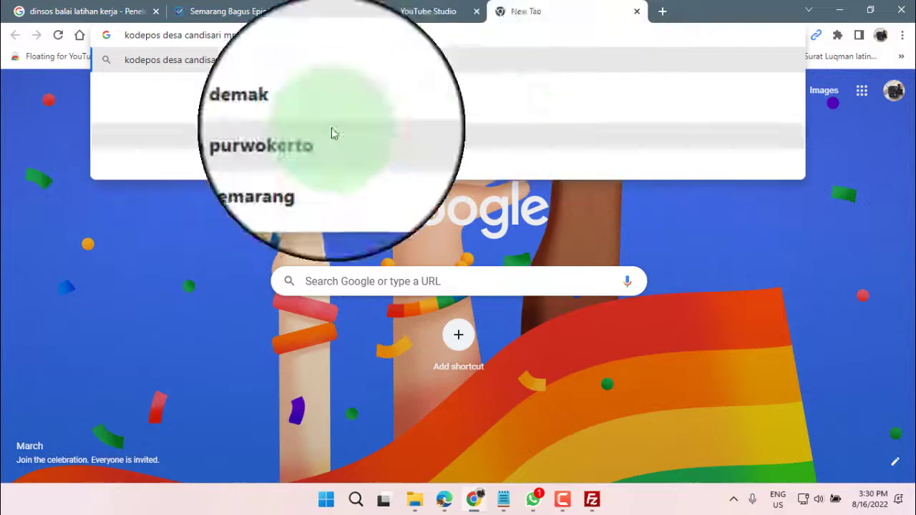
left_click(307, 106)
left_click_drag(188, 224, 127, 228)
key("ctrl+c")
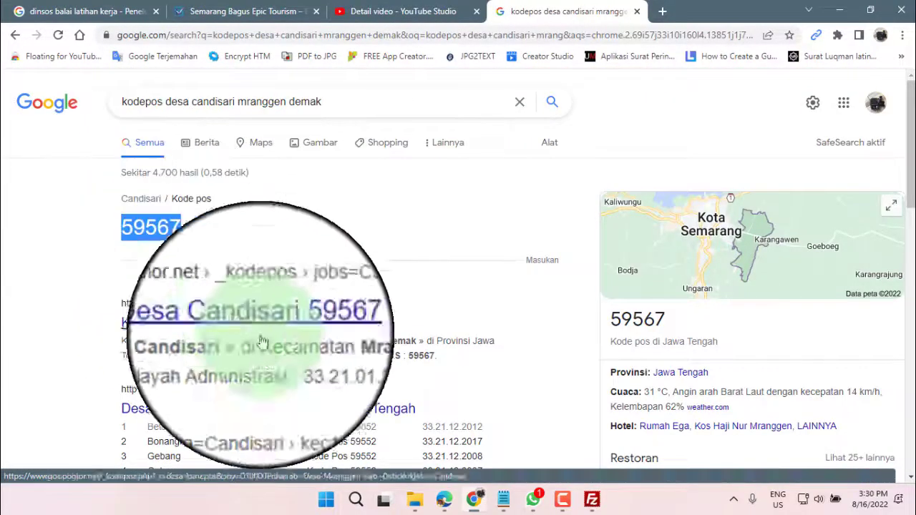
Return to the WooCommerce setup wizard in Edge and paste the copied postal code into the Post code field.
left_click(445, 498)
left_click(314, 408)
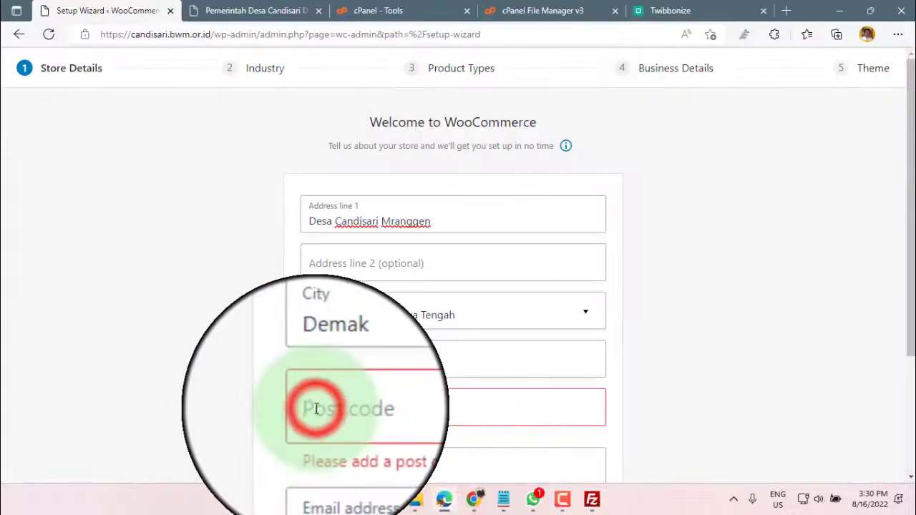
key("ctrl+v")
Submit the store details and decline the offer to share usage data.
scroll(259, 354, "down", 2)
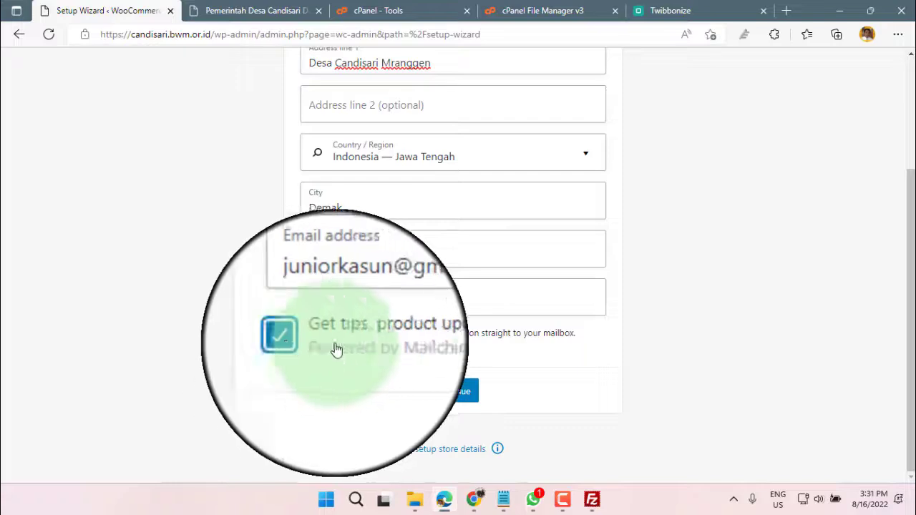
left_click(455, 395)
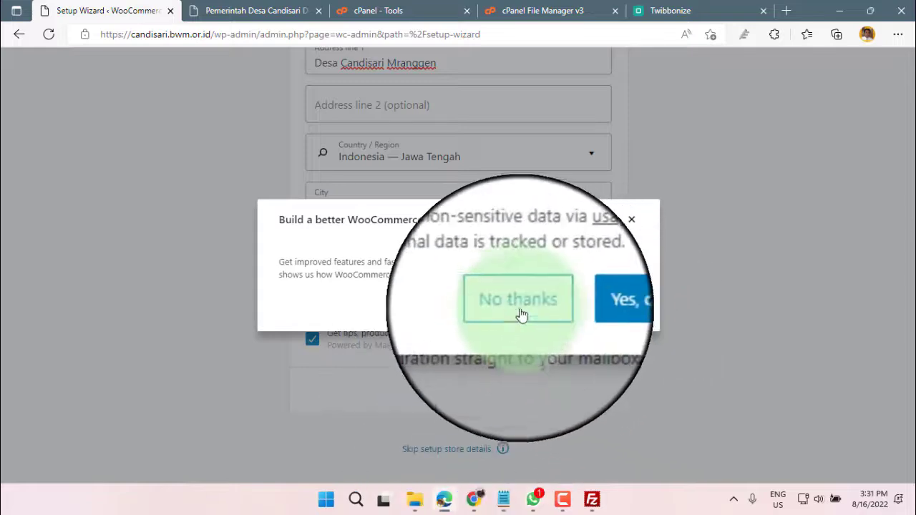
left_click(518, 307)
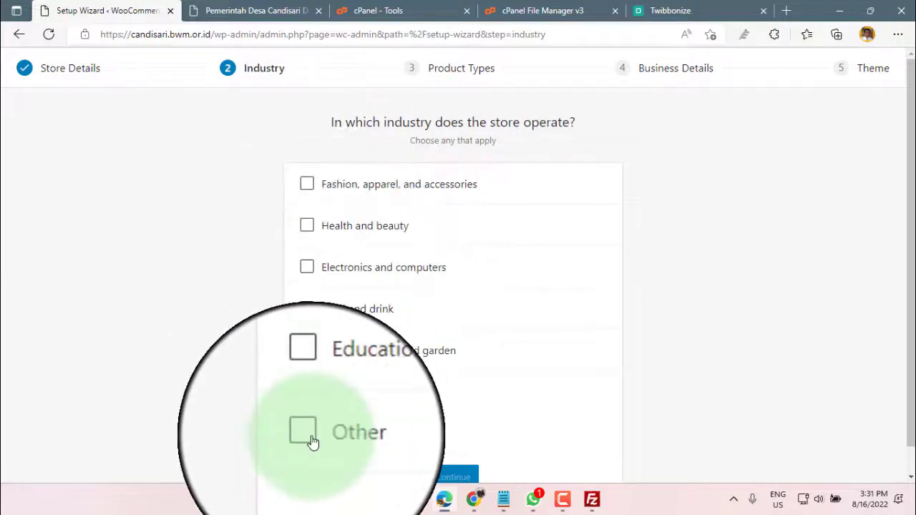
Set the store's industry to Other with a short description, and continue with Physical products as the product type.
left_click(308, 436)
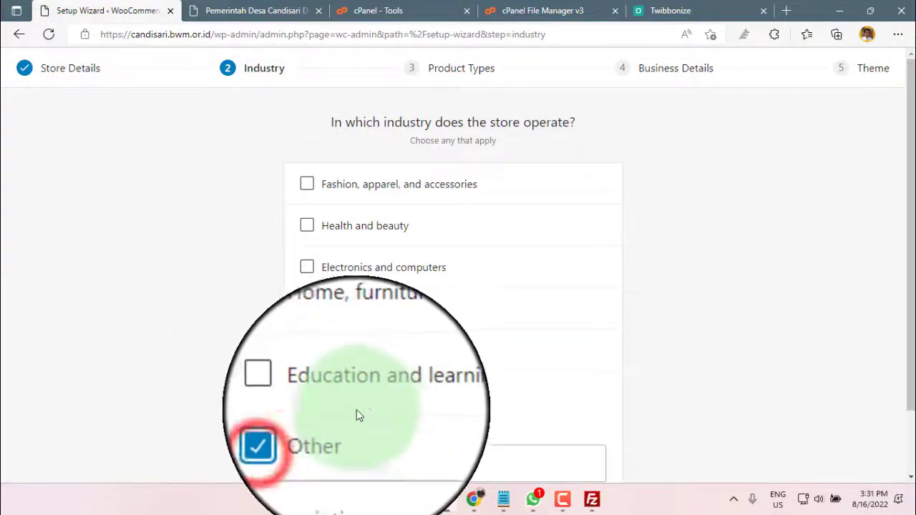
scroll(360, 407, "down", 1)
left_click(344, 386)
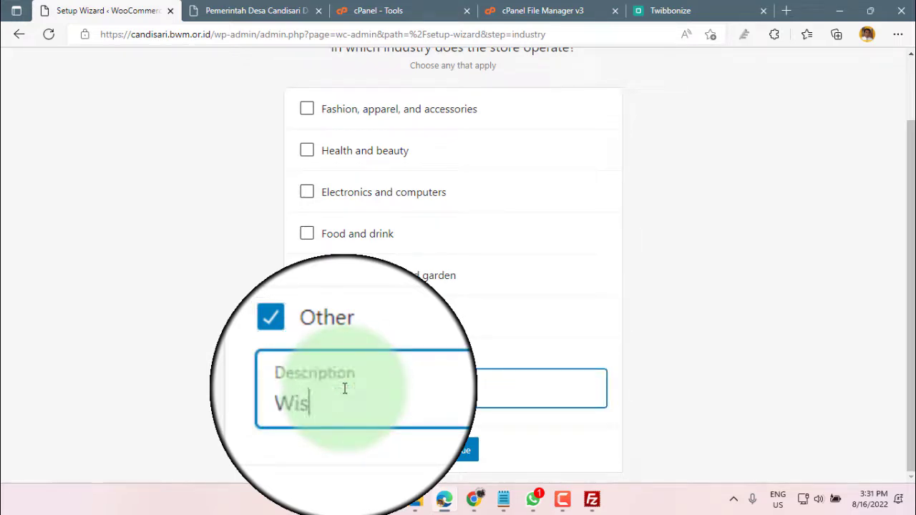
left_click(458, 455)
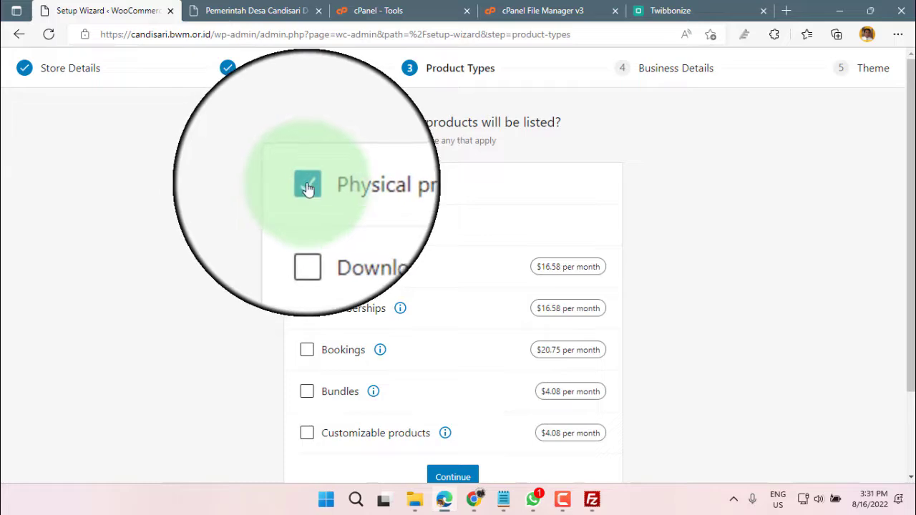
scroll(307, 189, "down", 2)
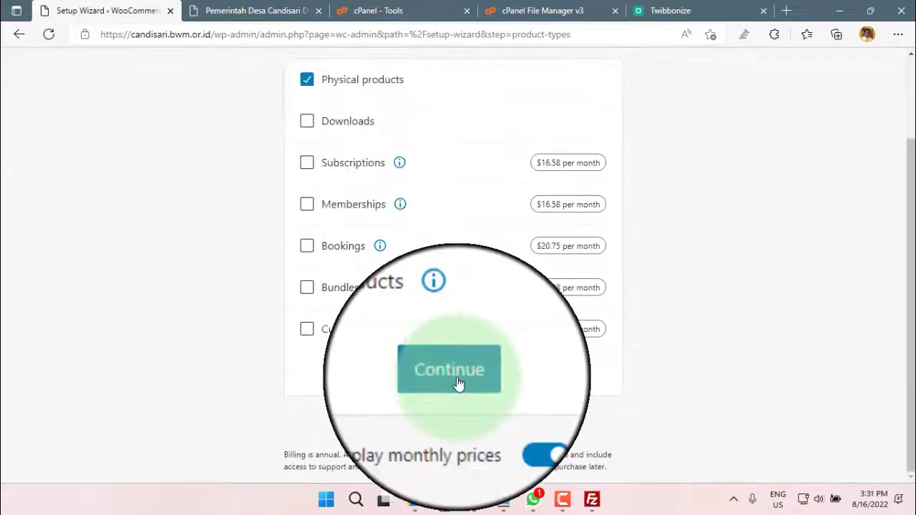
left_click(456, 379)
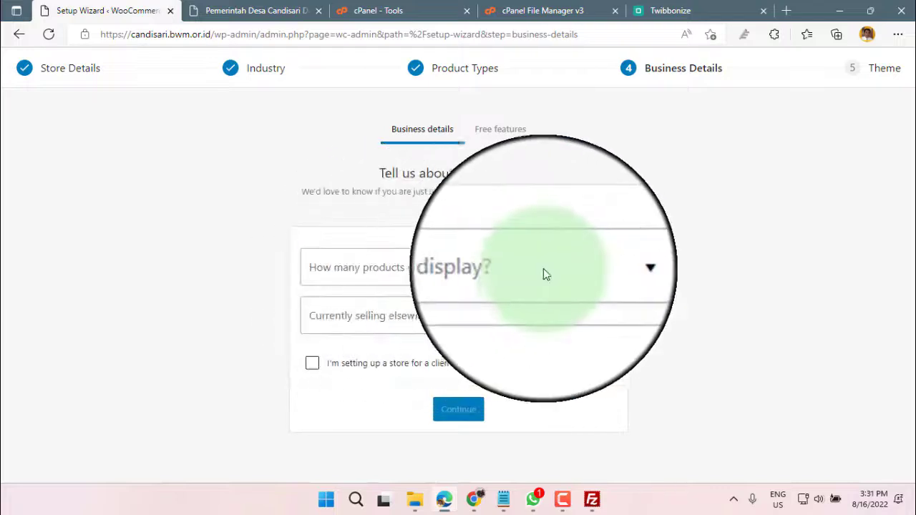
Set the planned number of products to 11 - 100, answer No to currently selling elsewhere, and submit the business details.
left_click(548, 268)
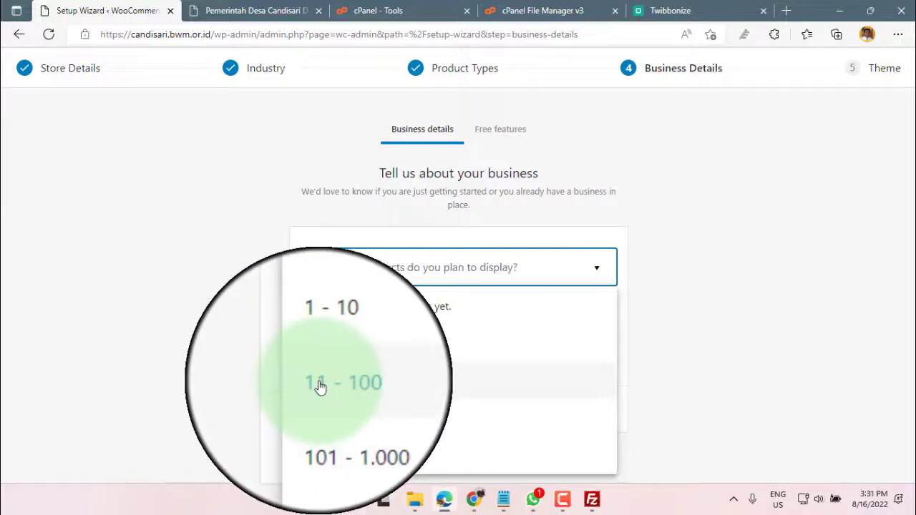
left_click(320, 386)
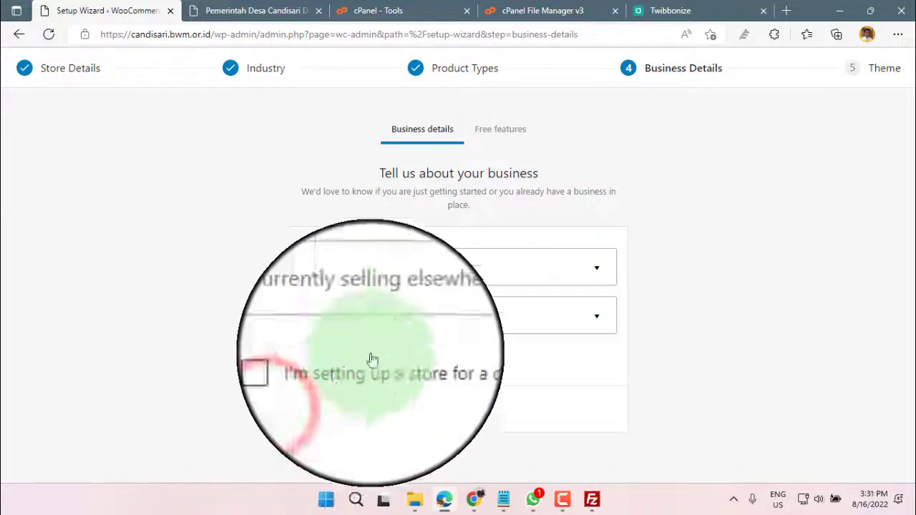
left_click(490, 316)
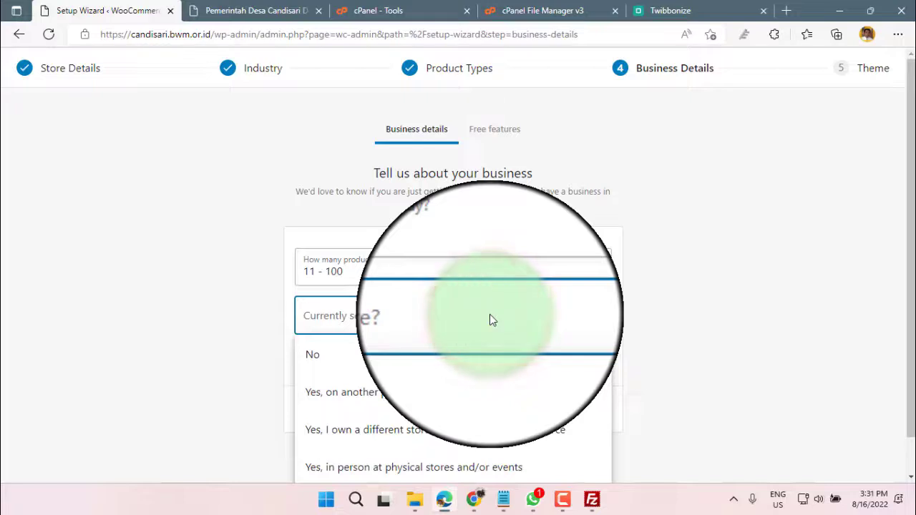
left_click(310, 359)
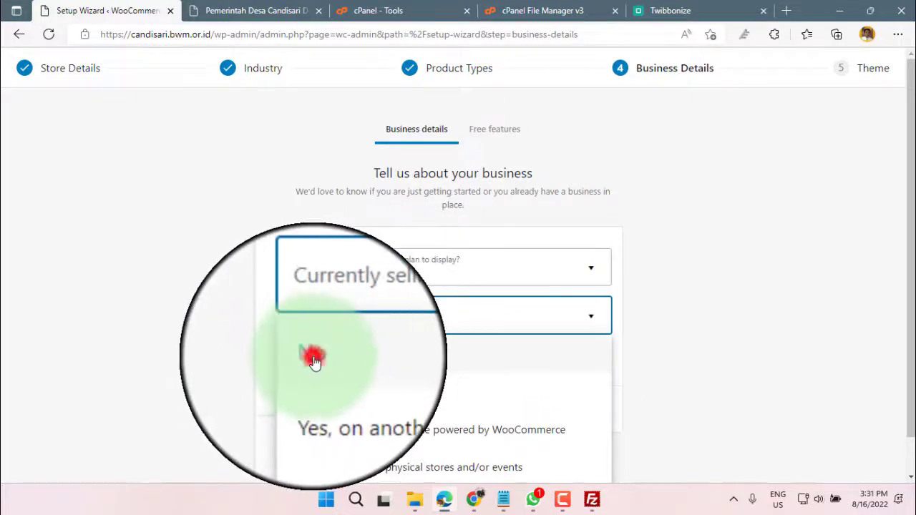
left_click(454, 414)
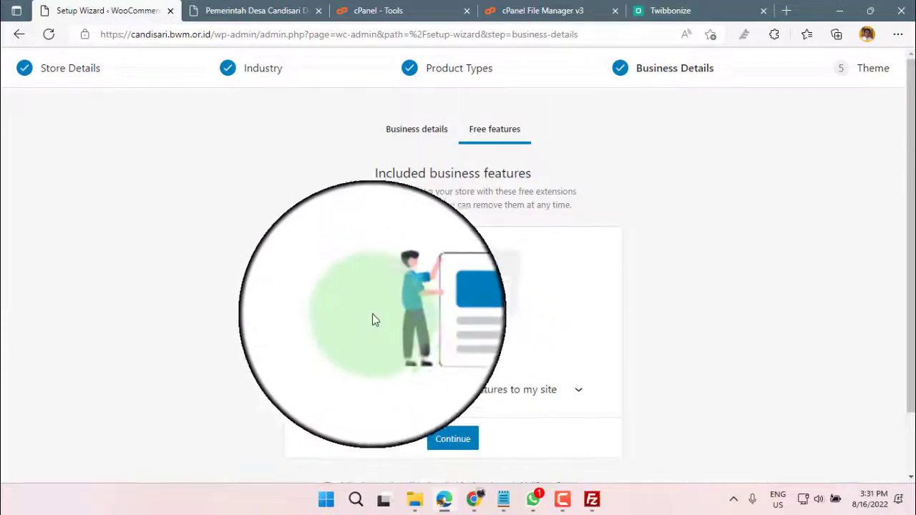
Exclude Jetpack, MailPoet, and Google Listings and Ads from the recommended free features and continue to the theme choice.
scroll(430, 251, "down", 1)
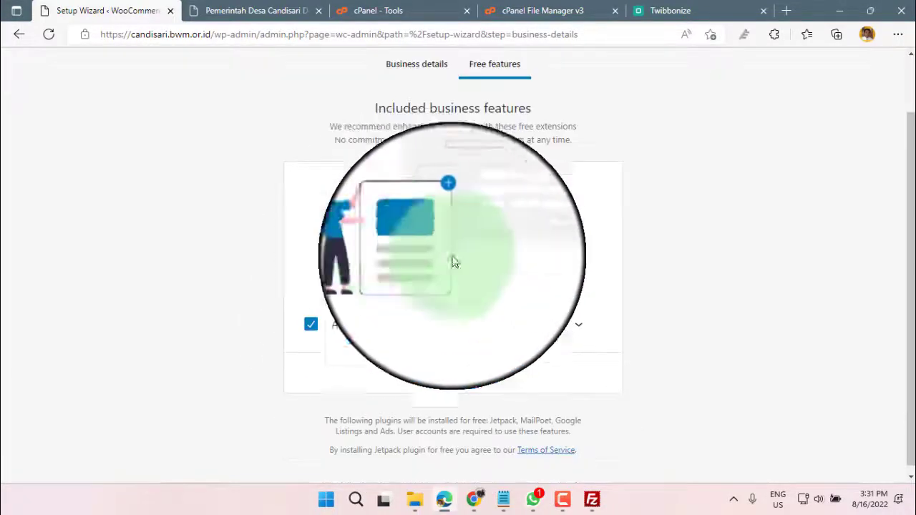
left_click(580, 329)
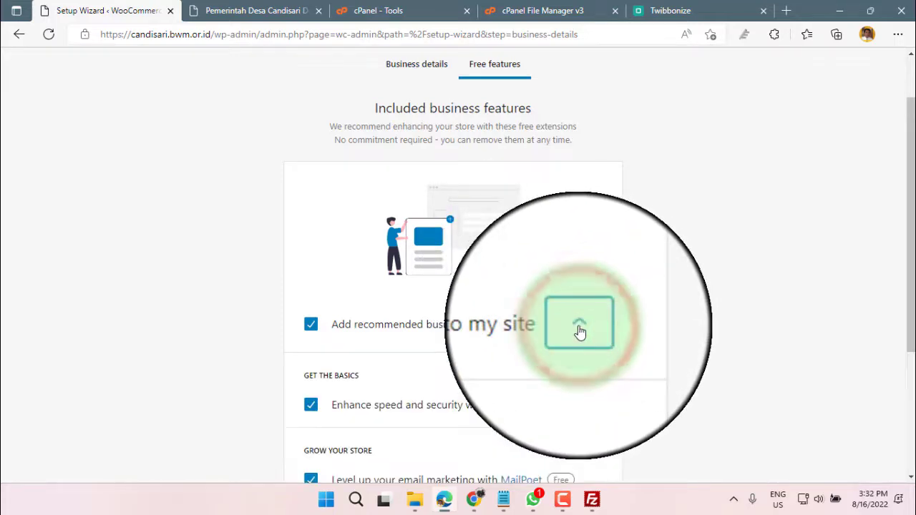
scroll(580, 330, "down", 2)
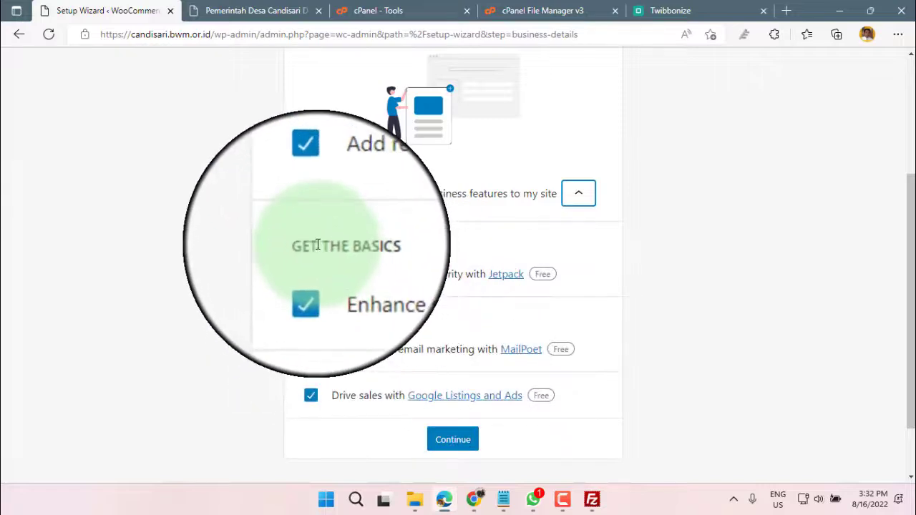
left_click(314, 277)
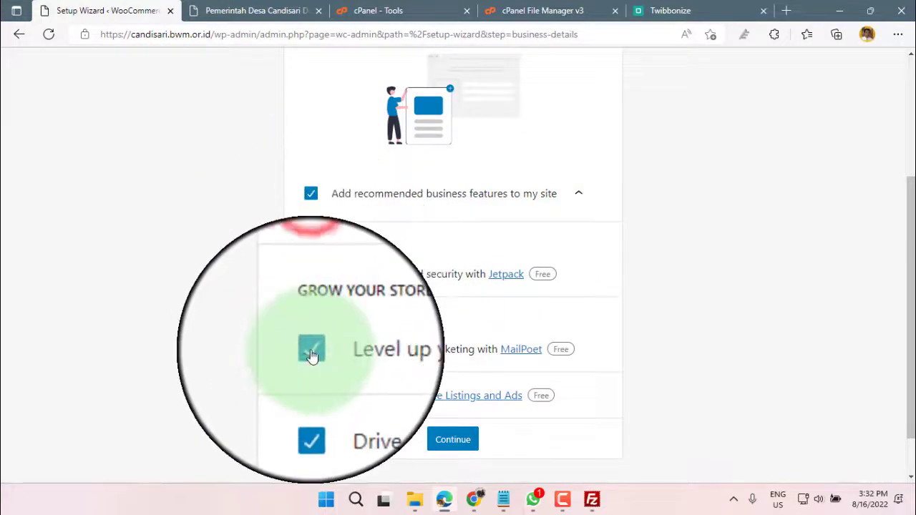
left_click(311, 350)
left_click(311, 395)
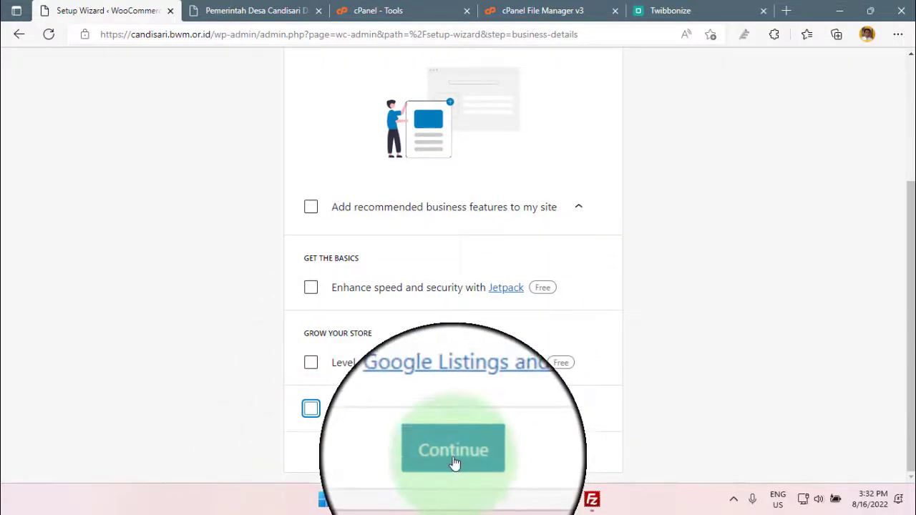
left_click(453, 458)
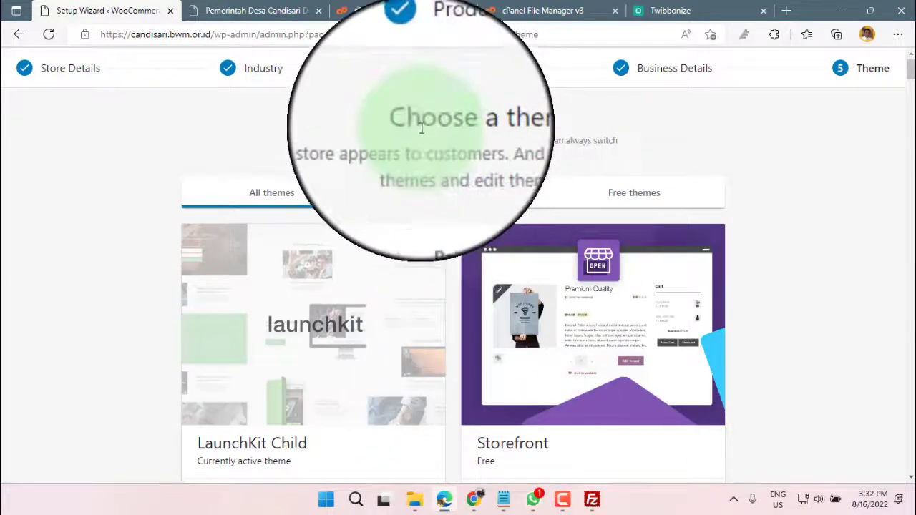
Keep LaunchKit Child as the active store theme to finish the wizard, and look over the WooCommerce home page.
left_click_drag(406, 123, 498, 131)
scroll(436, 147, "down", 2)
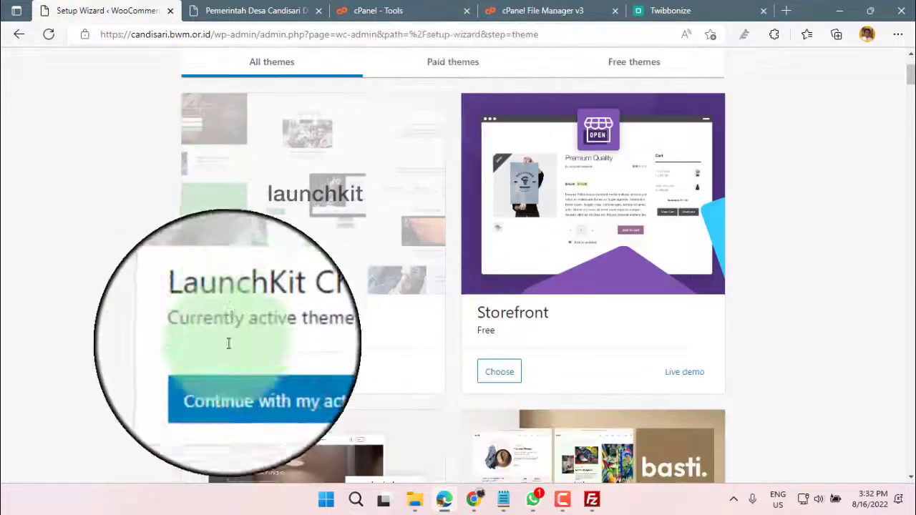
left_click(238, 381)
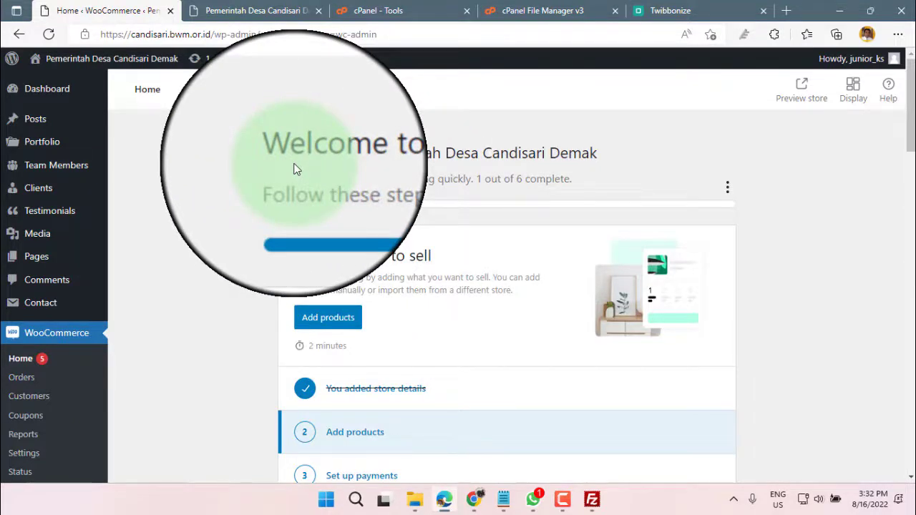
scroll(257, 319, "down", 1)
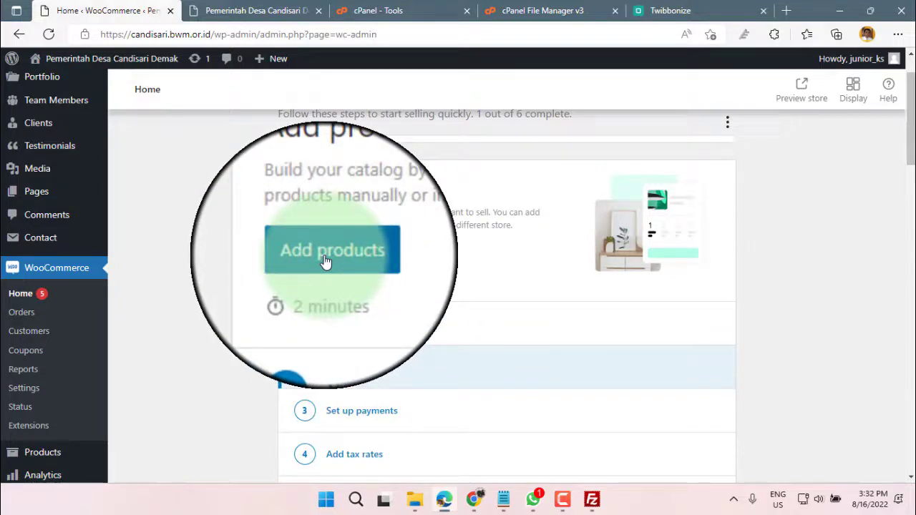
scroll(325, 262, "up", 1)
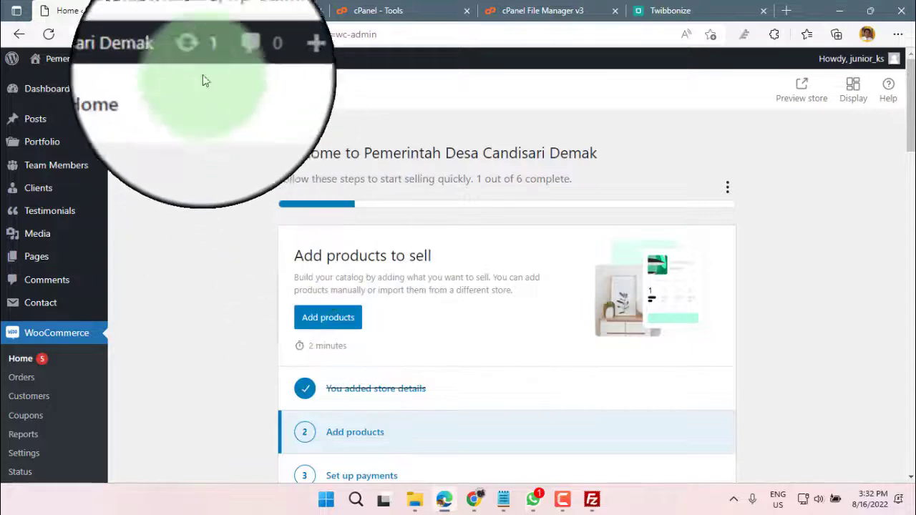
Open the live website's front page in a new browser tab and switch to it.
mouse_move(70, 63)
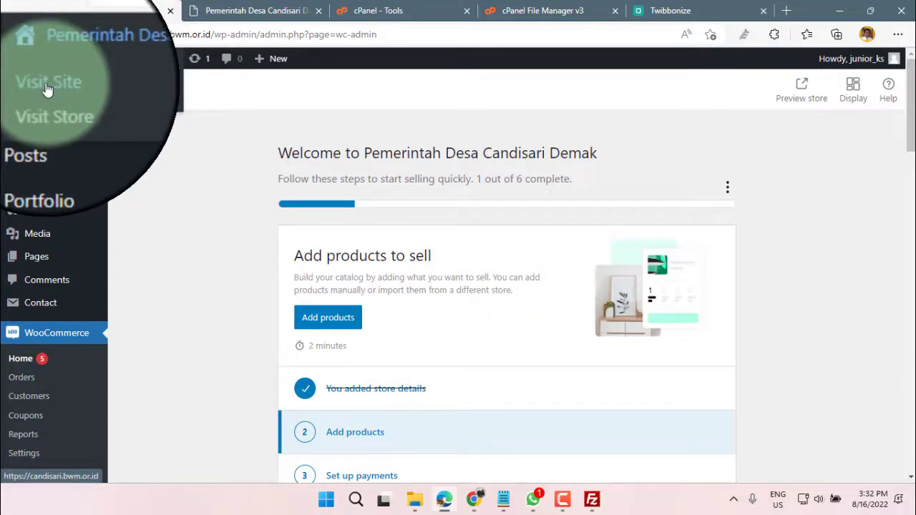
right_click(47, 88)
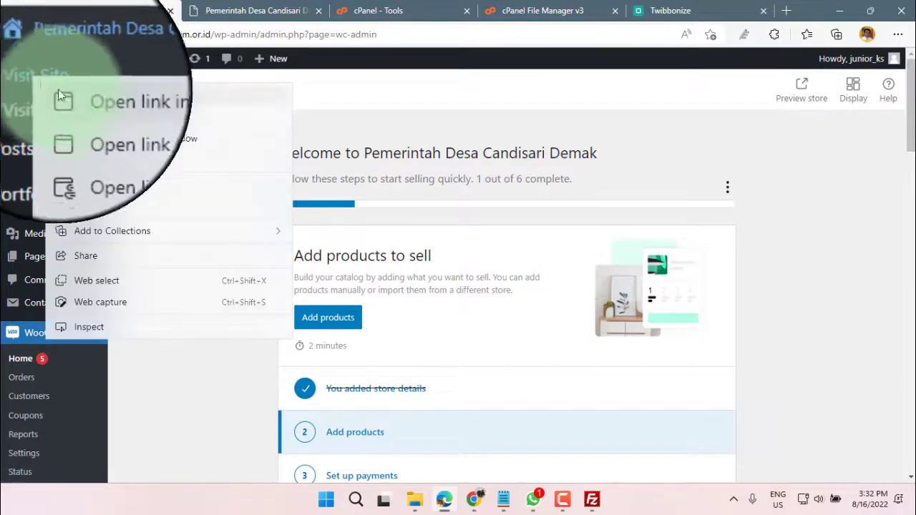
left_click(106, 97)
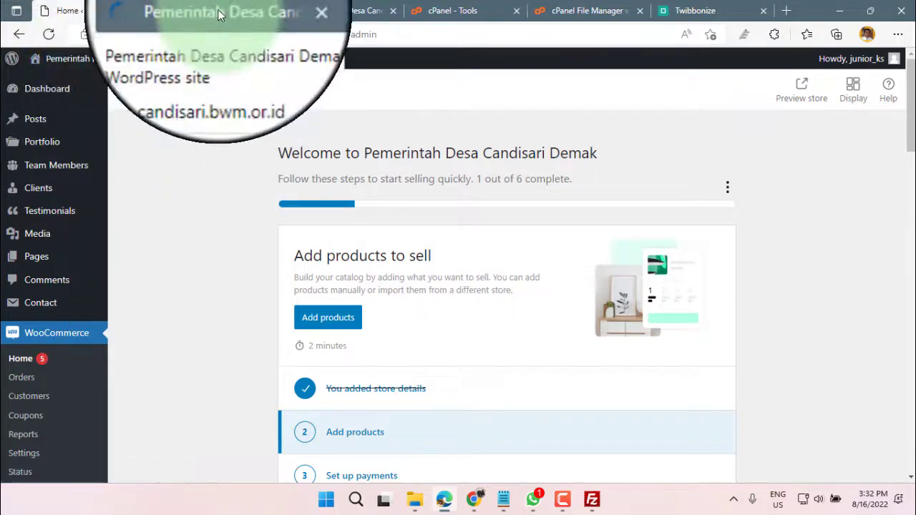
left_click(218, 11)
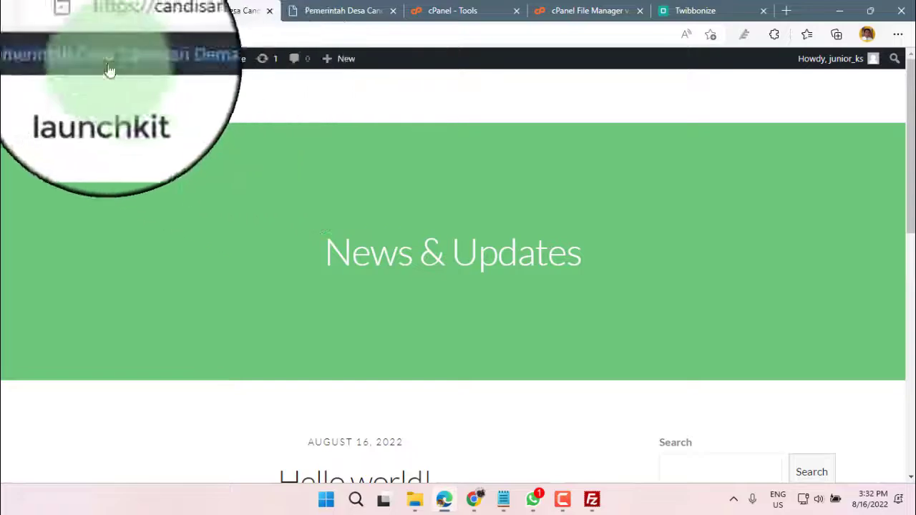
Reload the front page, check the launchkit theme's layout down to the footer, and return to the WooCommerce admin page.
left_click(49, 34)
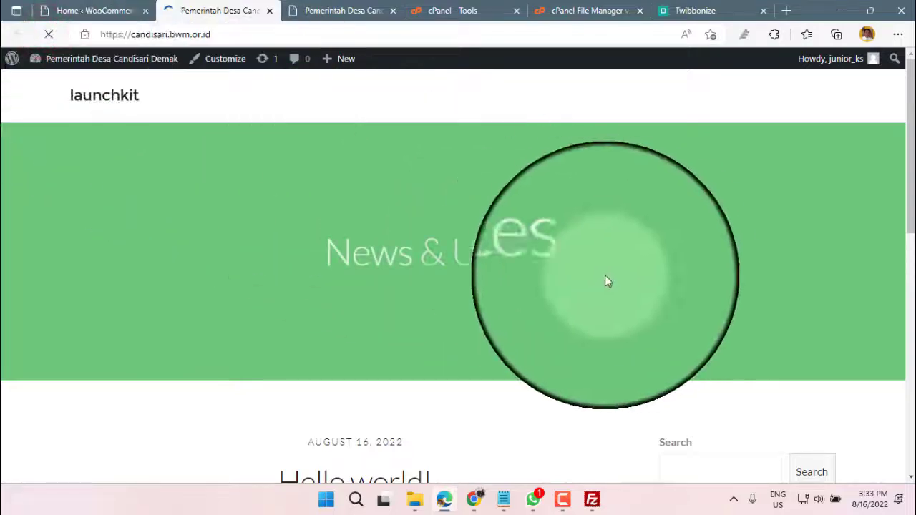
scroll(516, 275, "down", 5)
scroll(514, 280, "down", 2)
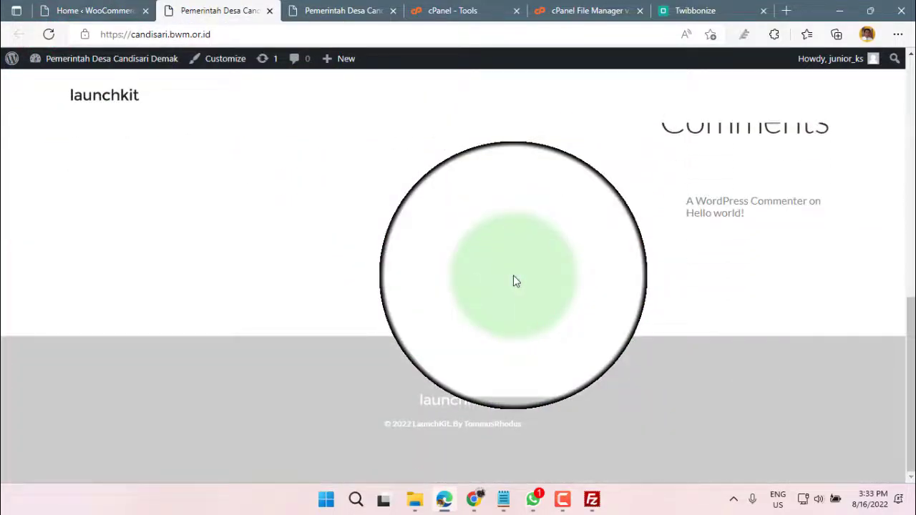
scroll(514, 280, "up", 7)
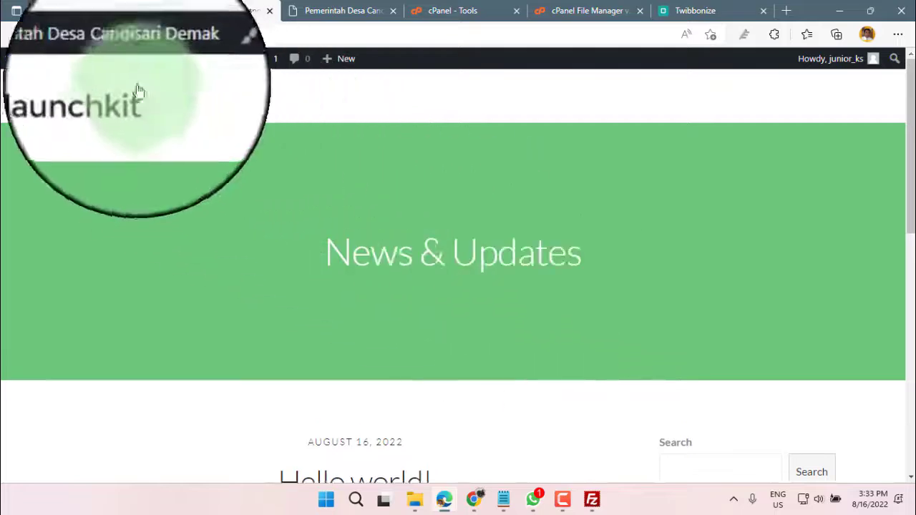
left_click(79, 17)
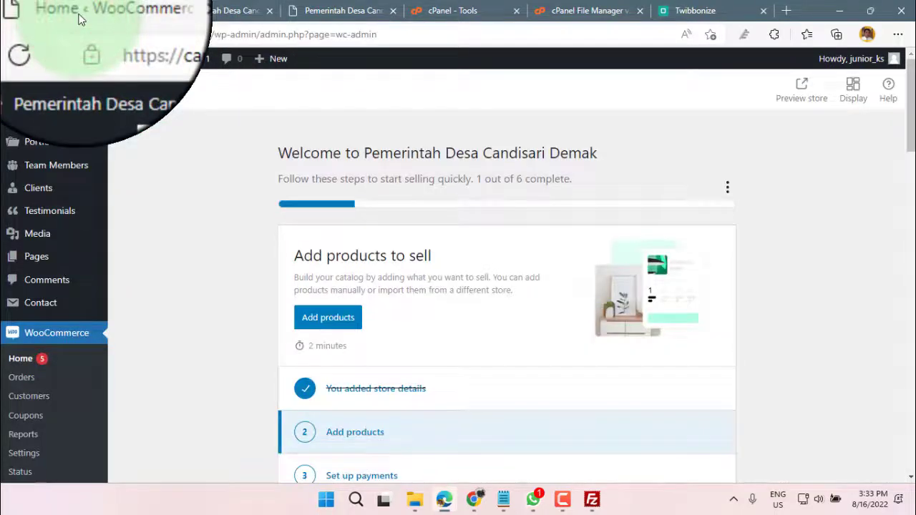